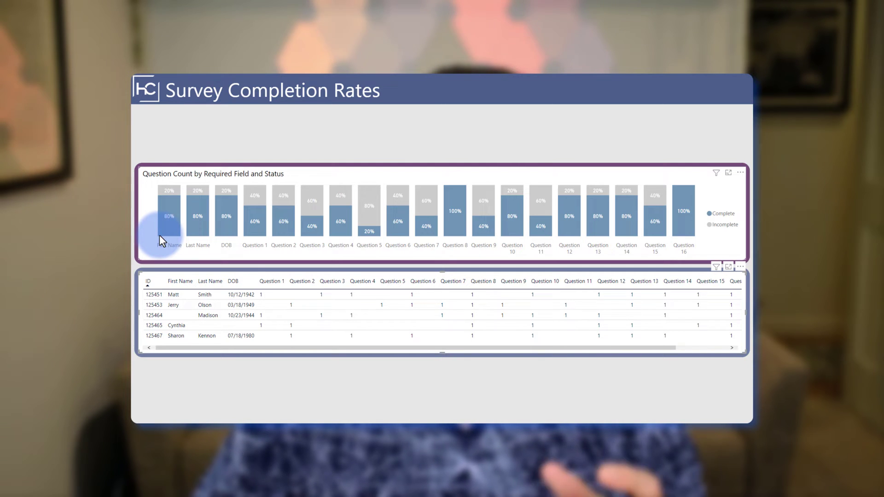
# Cross-filter the survey table by First Name, Last Name and incomplete DOB bars, clear it, then select the chart
pyautogui.click(165, 211)
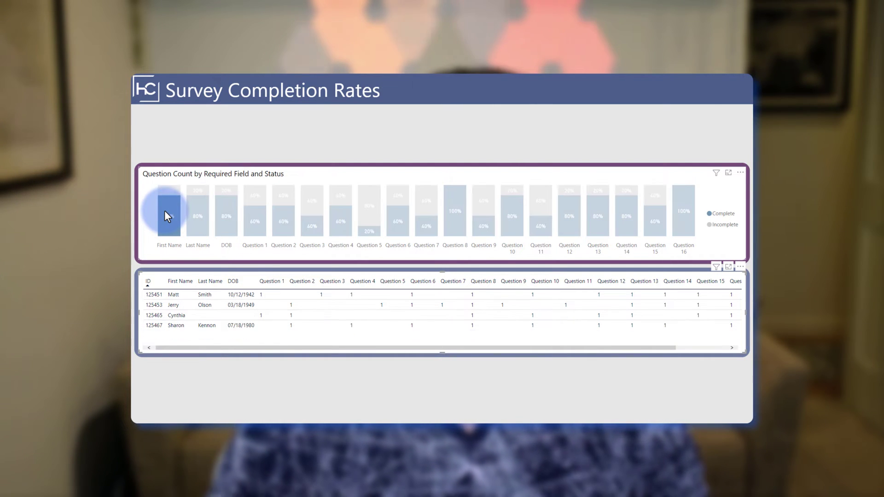
pyautogui.click(195, 203)
pyautogui.click(220, 191)
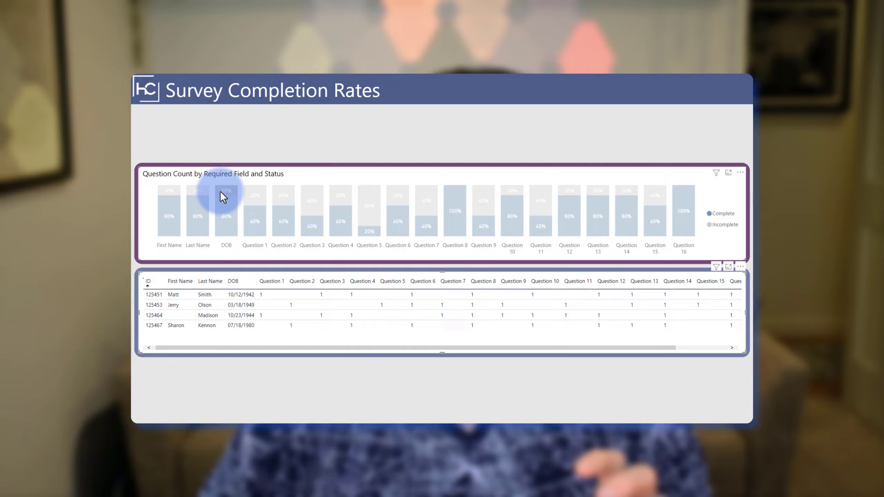
pyautogui.click(220, 191)
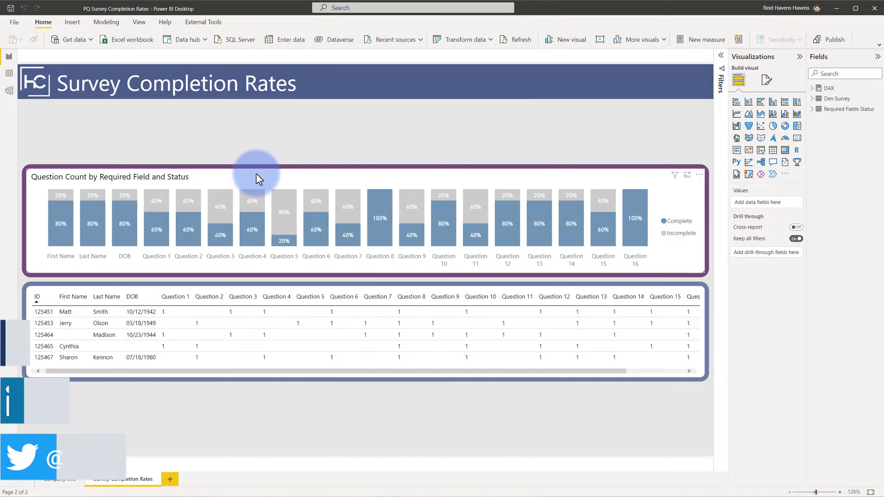
pyautogui.click(256, 174)
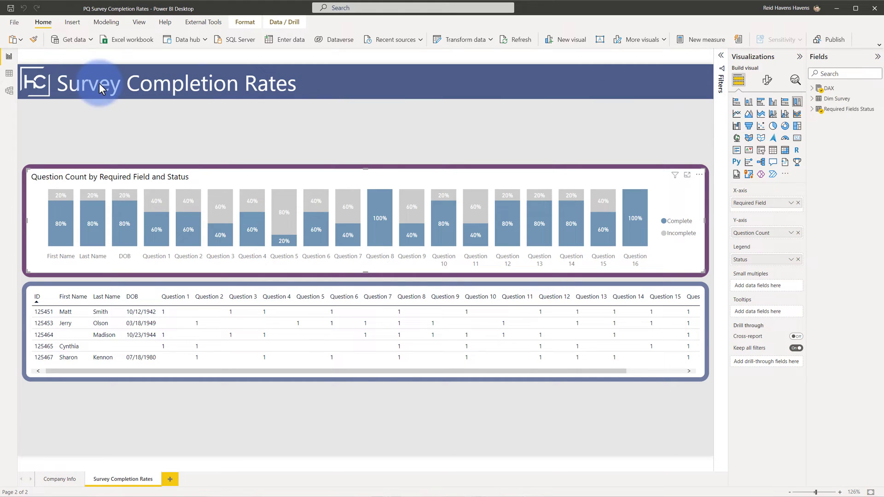
# In Data view, filter the Required Fields Status table's ID column to 125451 only
pyautogui.click(9, 73)
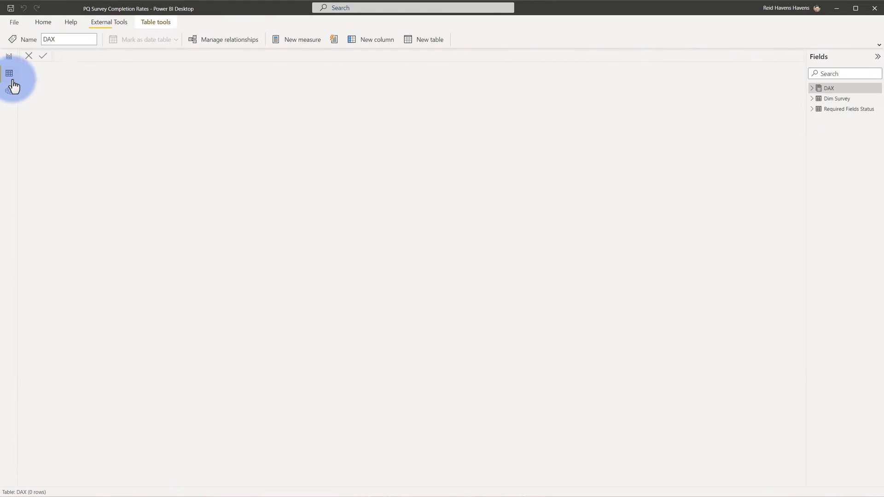
pyautogui.click(836, 110)
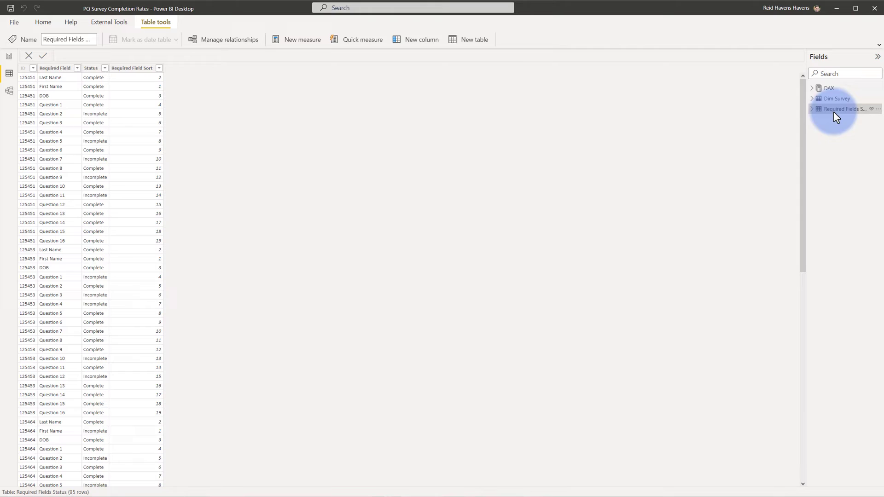
pyautogui.click(22, 70)
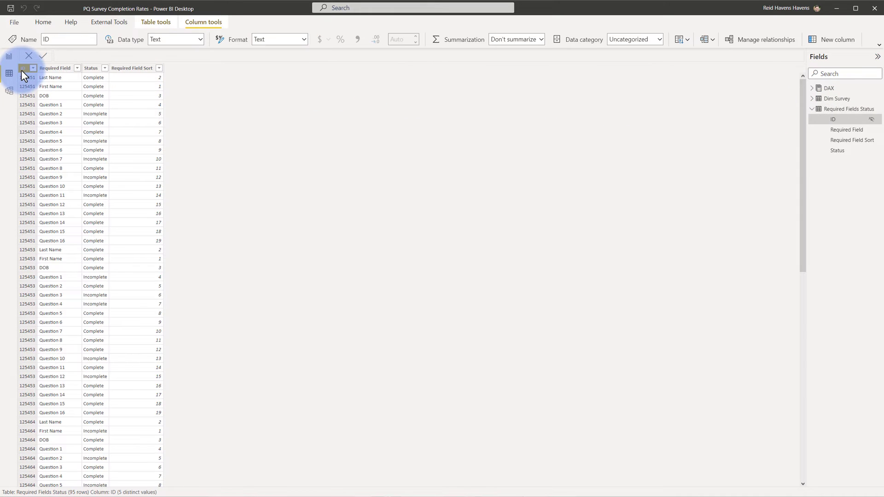
pyautogui.click(33, 68)
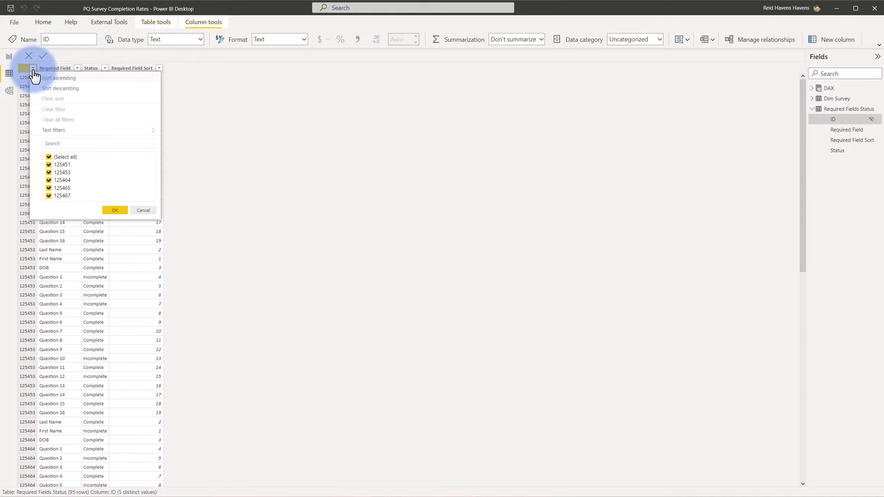
pyautogui.click(49, 157)
pyautogui.click(48, 165)
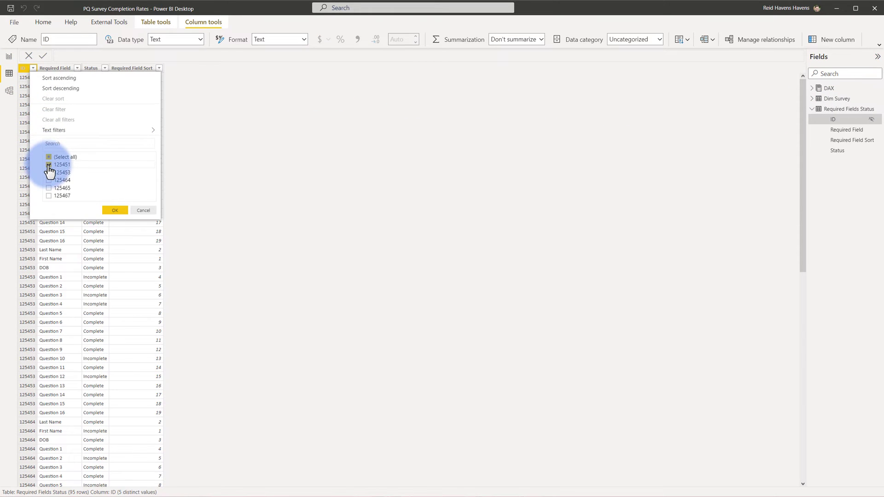
pyautogui.click(114, 210)
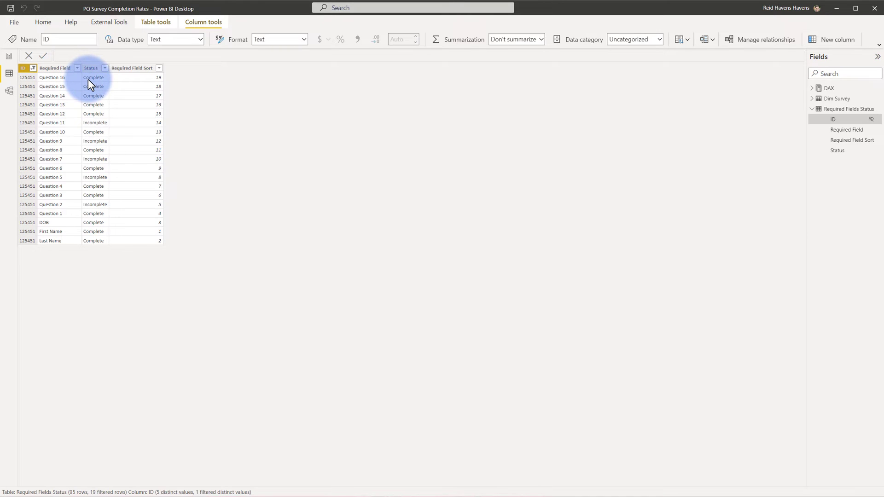
# Inspect the Status column, then clear the ID filter to show all 95 rows
pyautogui.click(92, 123)
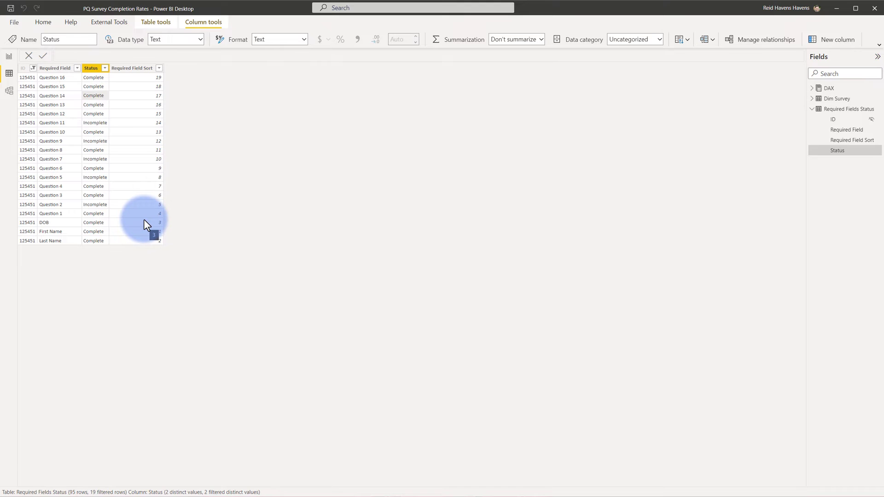
pyautogui.click(33, 69)
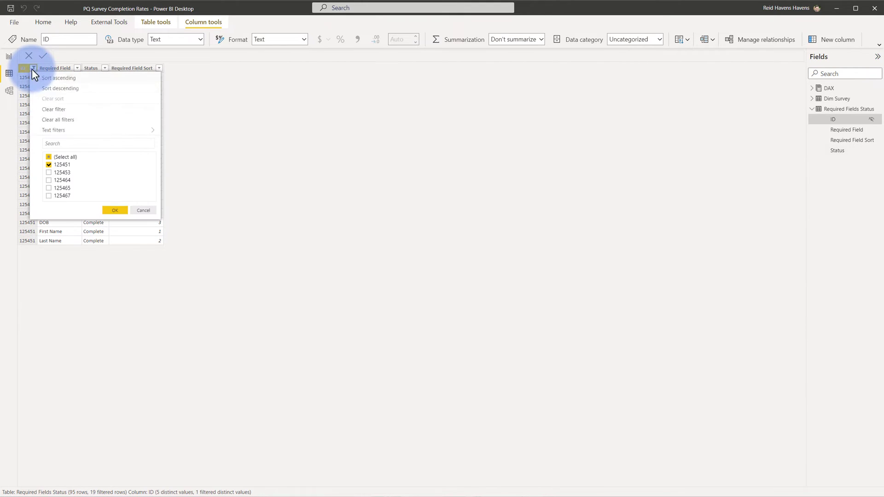
pyautogui.click(46, 117)
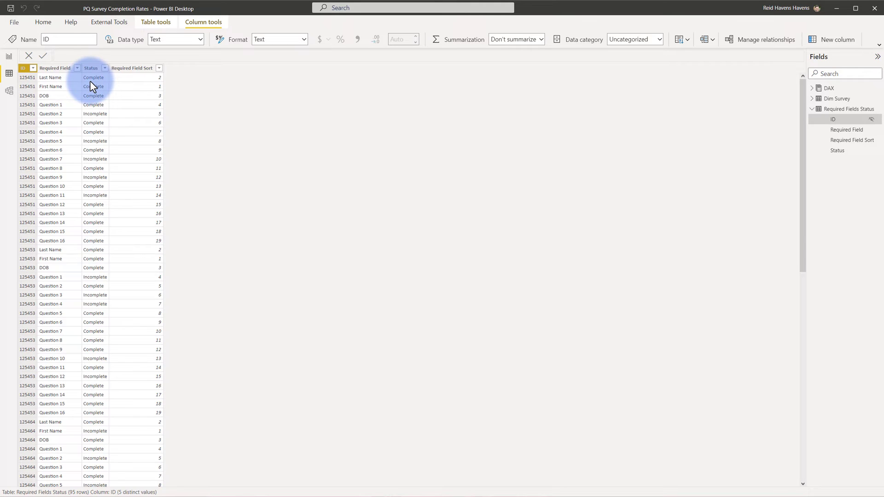
# Display the Dim Survey table in Data view and select its ID column header
pyautogui.click(843, 99)
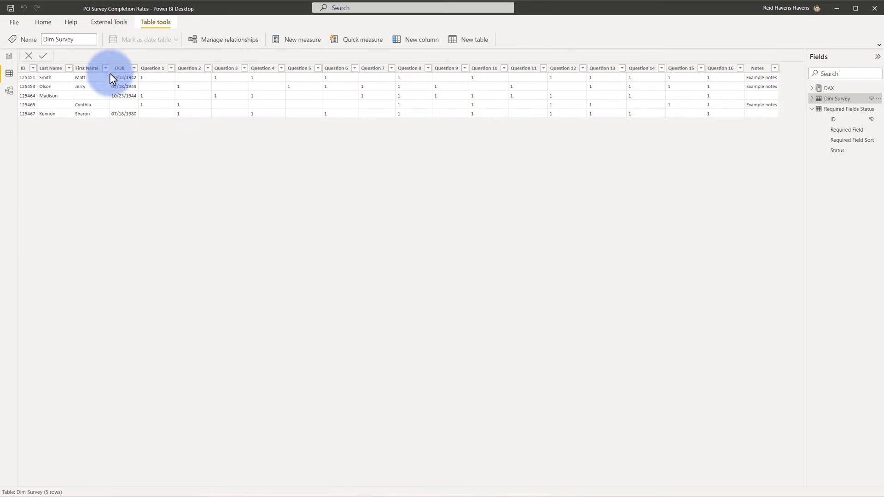
pyautogui.click(20, 70)
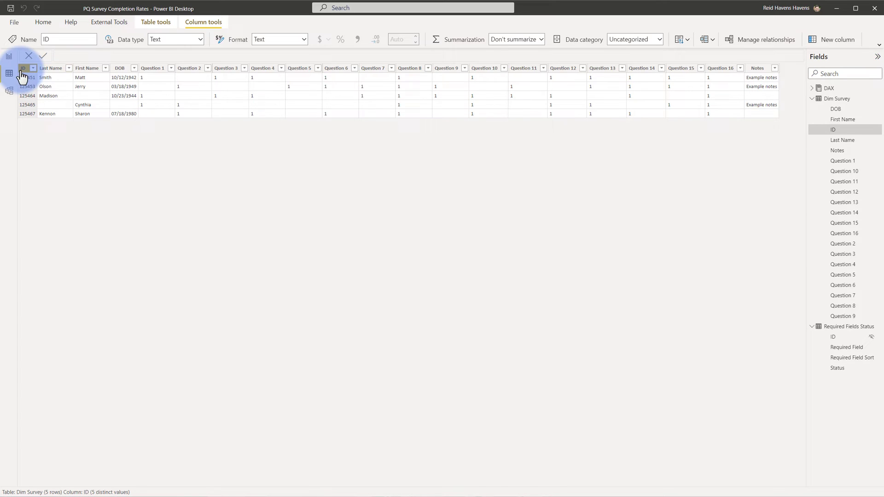
pyautogui.moveTo(21, 70); pyautogui.dragTo(290, 78)
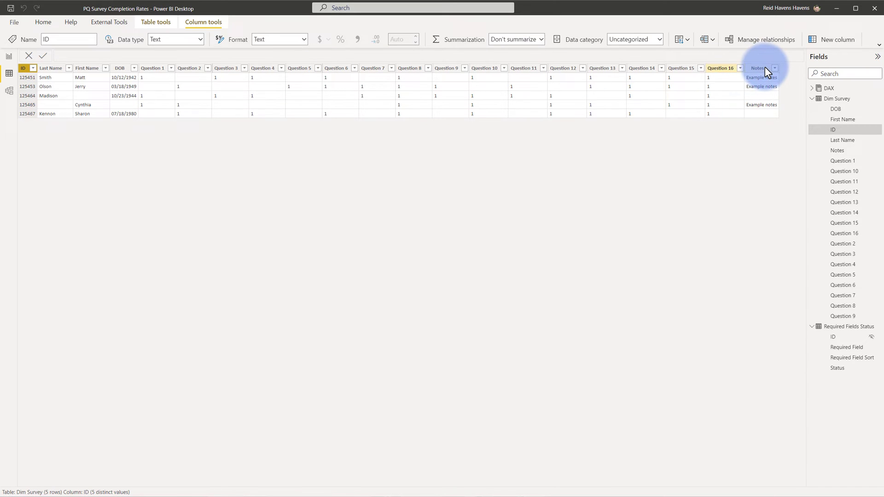
# Check the Model view, return to the report page and expand the chart's Filters pane
pyautogui.click(9, 92)
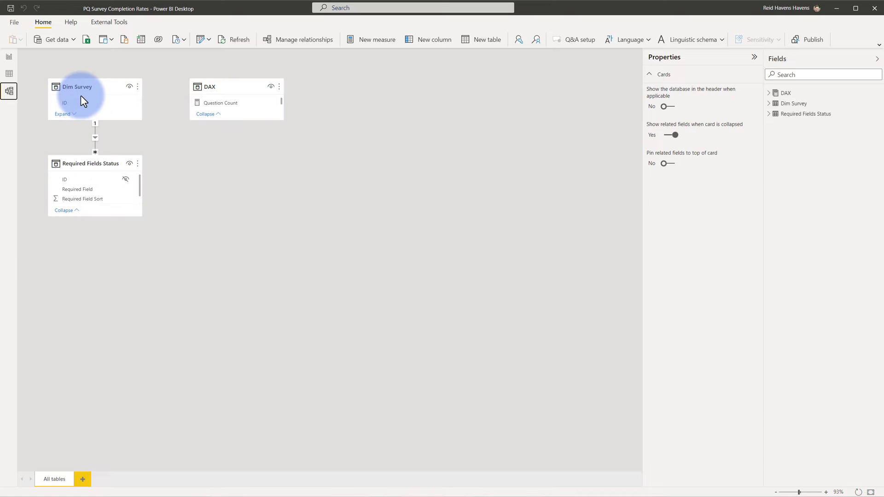
pyautogui.click(9, 56)
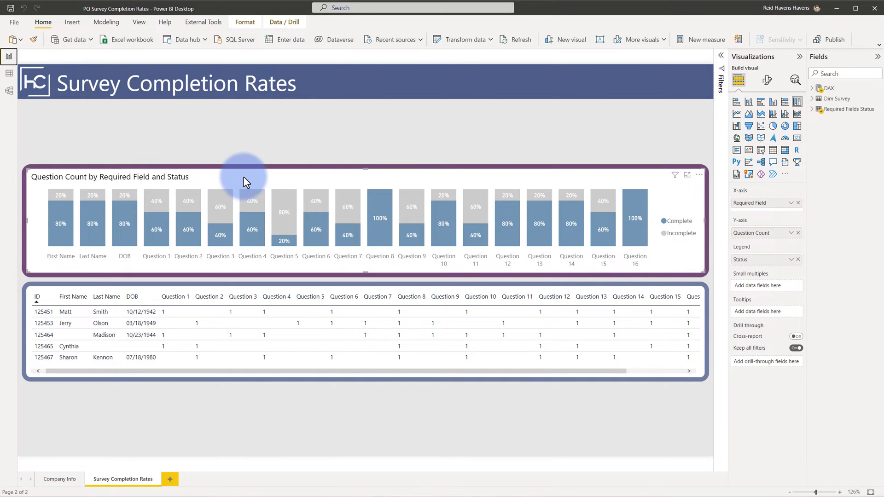
pyautogui.click(721, 57)
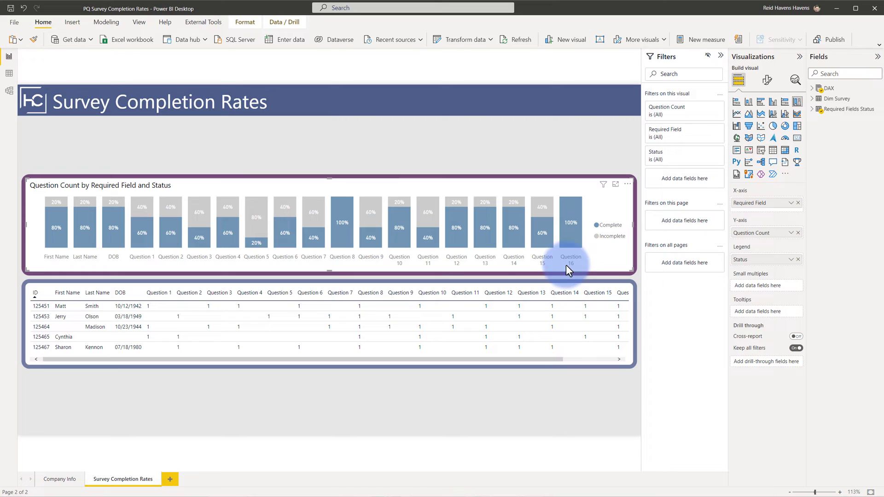
# Clear the survey table's Question Cross Filter to (All) and test the Last Name Complete cross-filter
pyautogui.click(562, 286)
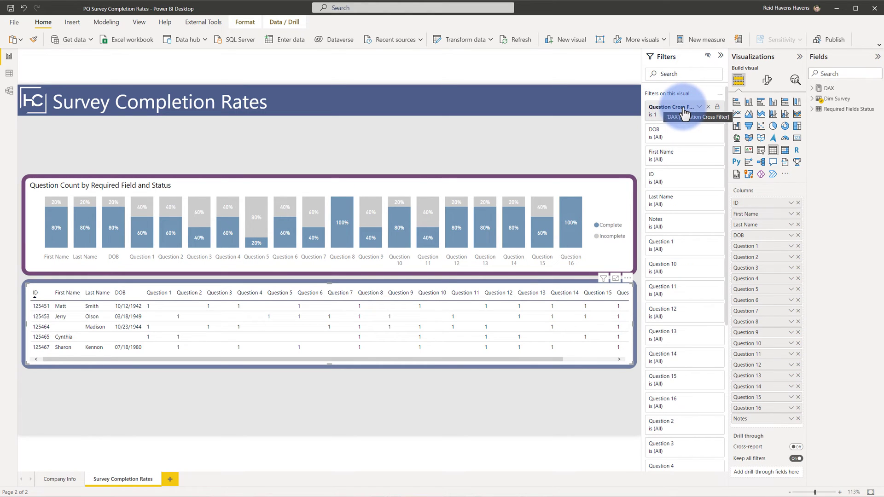
pyautogui.click(708, 107)
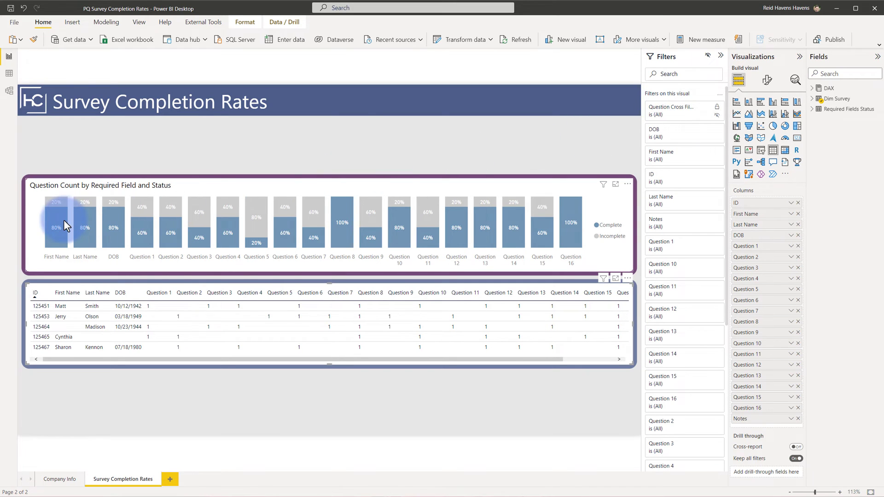
pyautogui.click(84, 220)
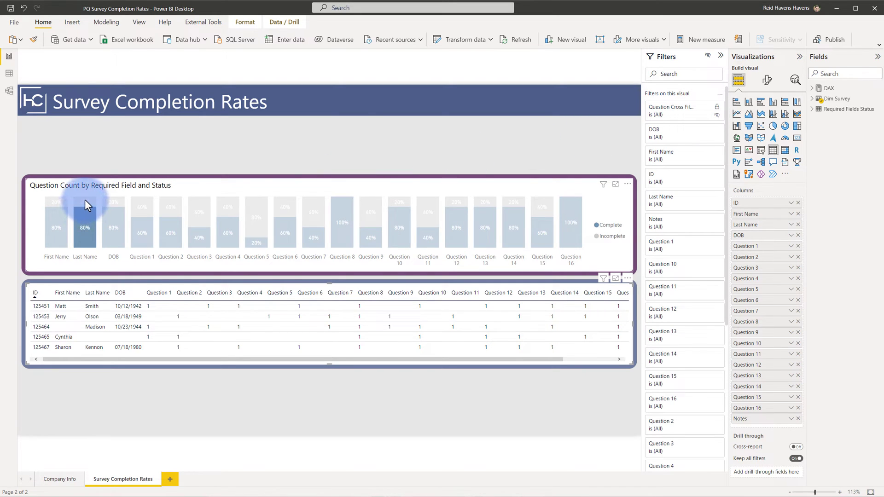
pyautogui.click(85, 200)
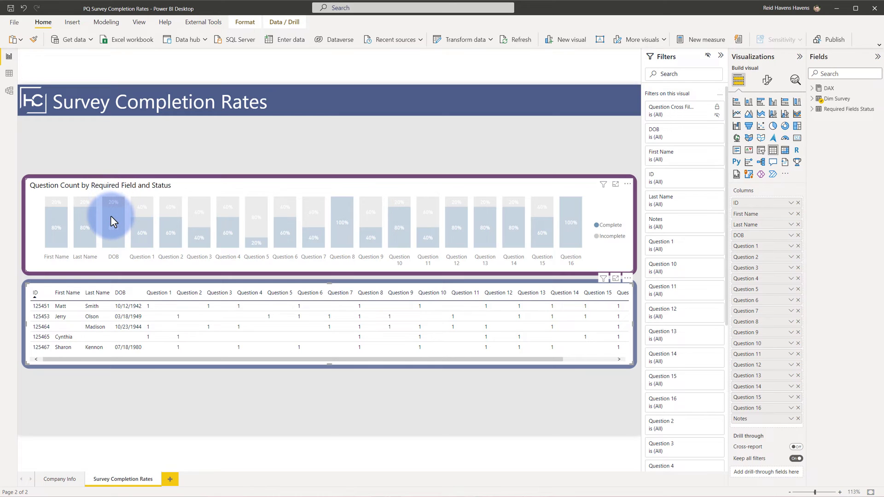
# Test the DOB Complete cross-filter, then show the model relationship diagram
pyautogui.click(111, 216)
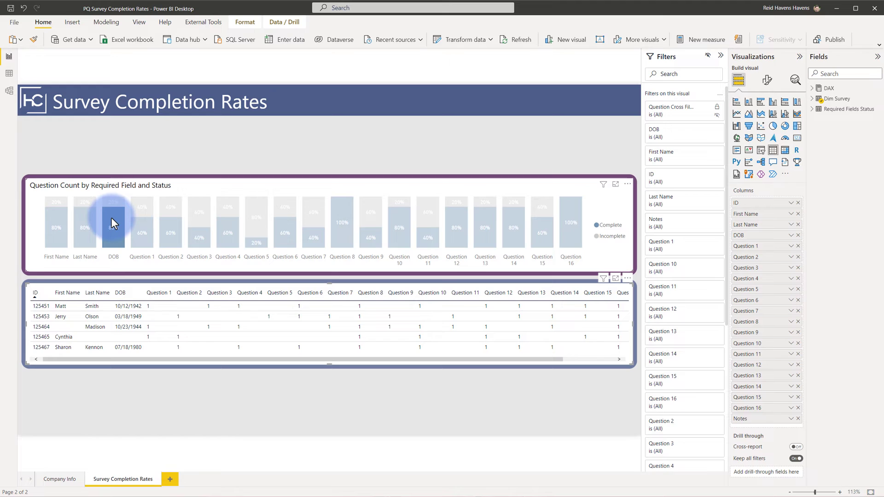
pyautogui.click(111, 217)
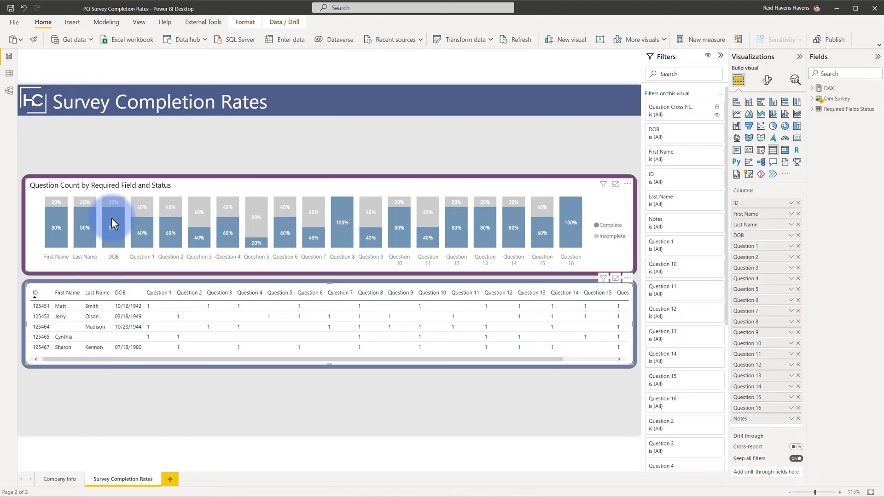
pyautogui.moveTo(111, 218)
pyautogui.click(17, 97)
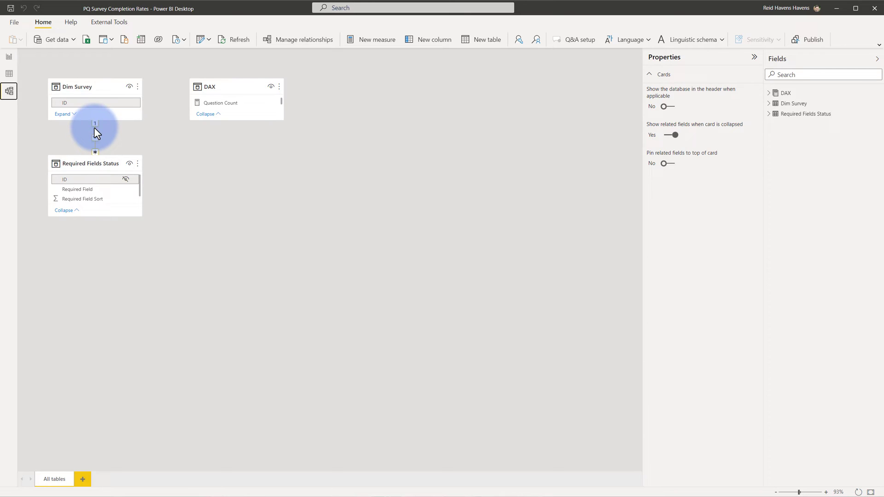
# Back on the report, review the Question Cross Filter measure's ISEMPTY expression
pyautogui.click(9, 57)
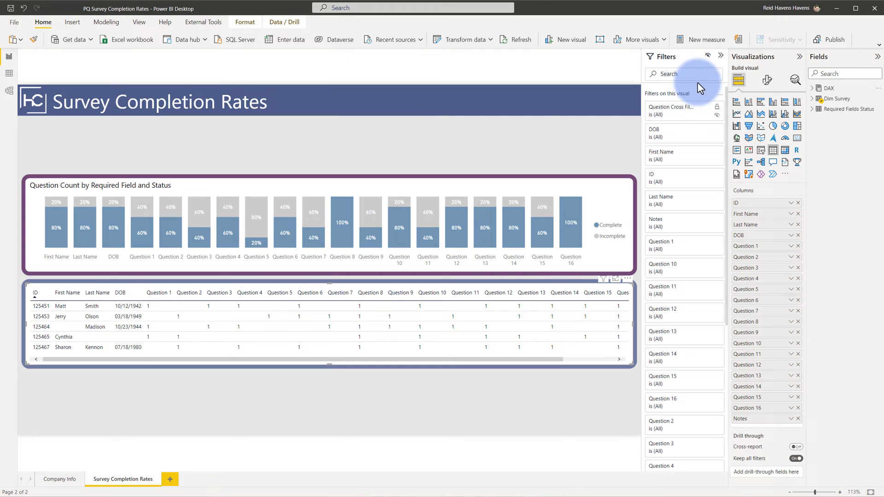
pyautogui.click(828, 88)
pyautogui.click(852, 109)
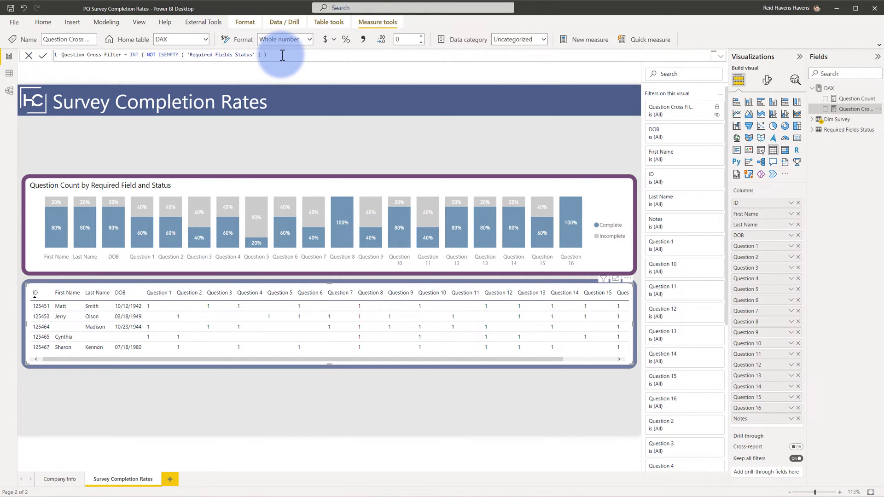
pyautogui.scroll(3, 283, 57)
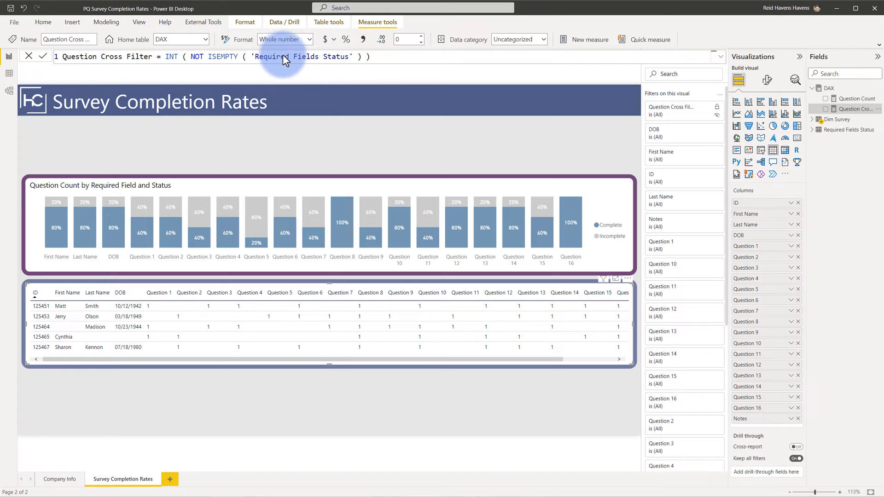
pyautogui.moveTo(391, 56); pyautogui.dragTo(167, 62)
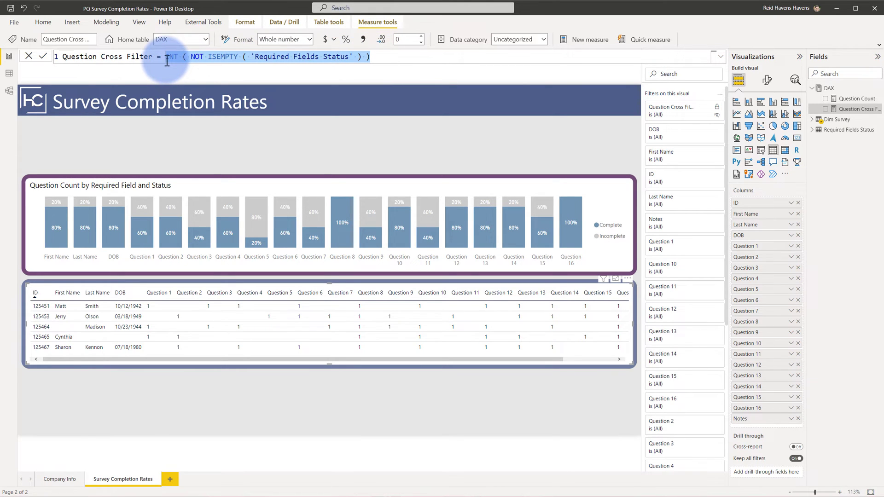
# Filter the survey table to Question Cross Filter is 1
pyautogui.click(698, 106)
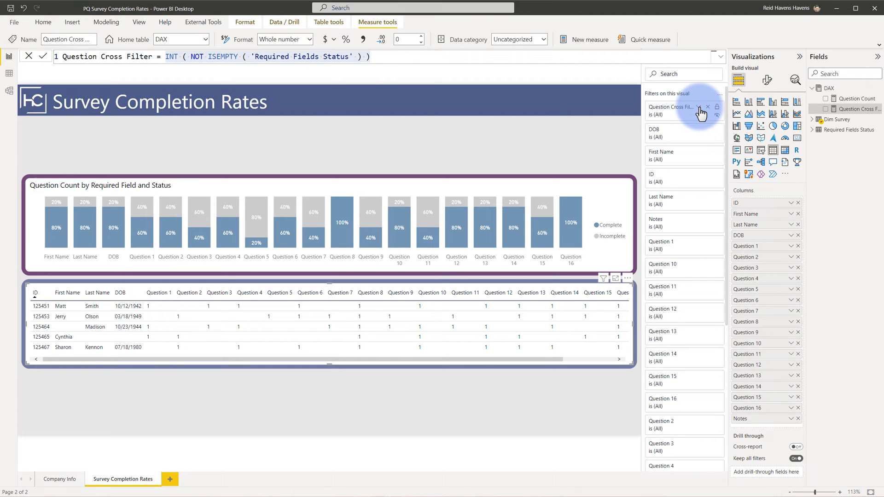
pyautogui.click(670, 138)
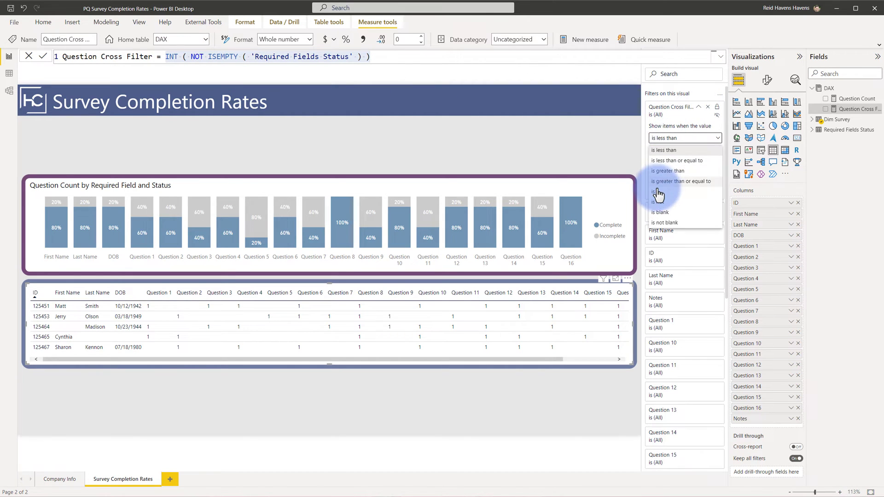
pyautogui.click(667, 182)
pyautogui.click(671, 150)
pyautogui.write('1')
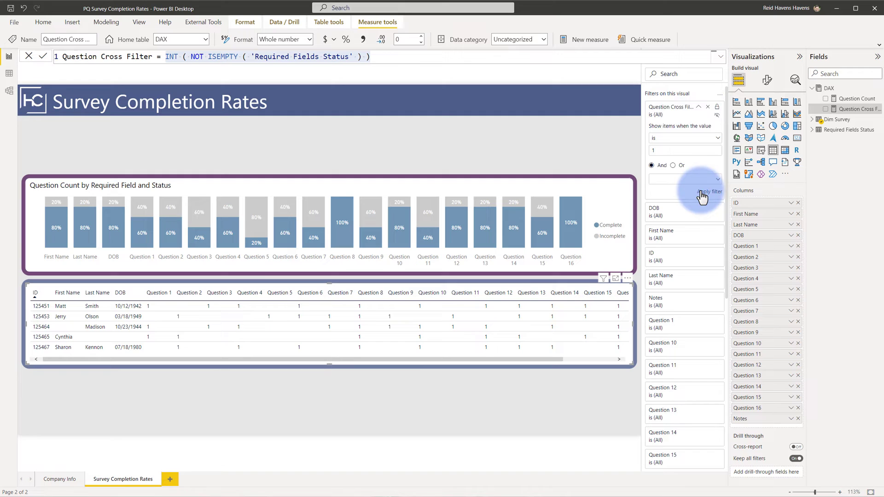
pyautogui.click(702, 192)
# Cross-filter the table by Question 16, completed Question 15, incomplete Question 14 and Question 13 segments
pyautogui.click(569, 220)
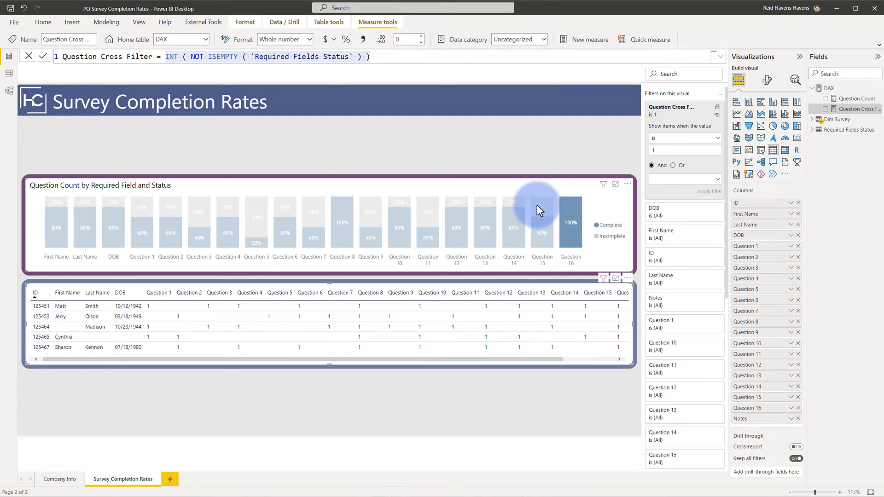
pyautogui.click(543, 227)
pyautogui.click(508, 203)
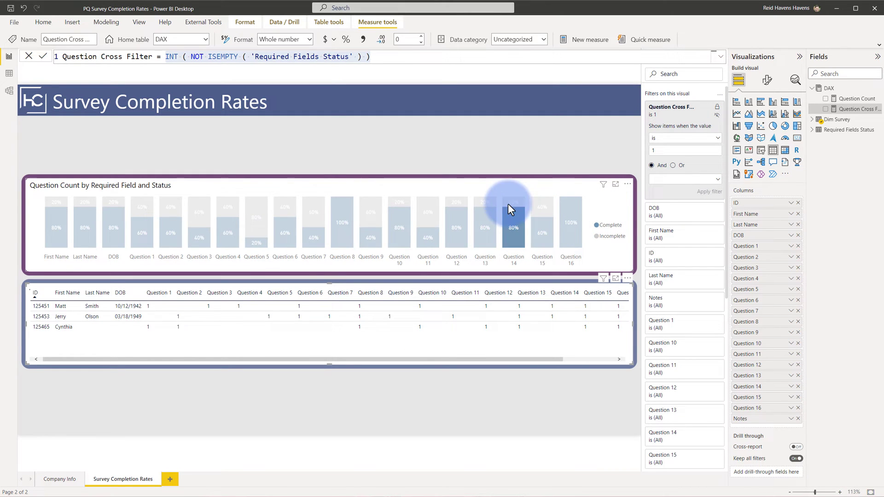
pyautogui.click(479, 203)
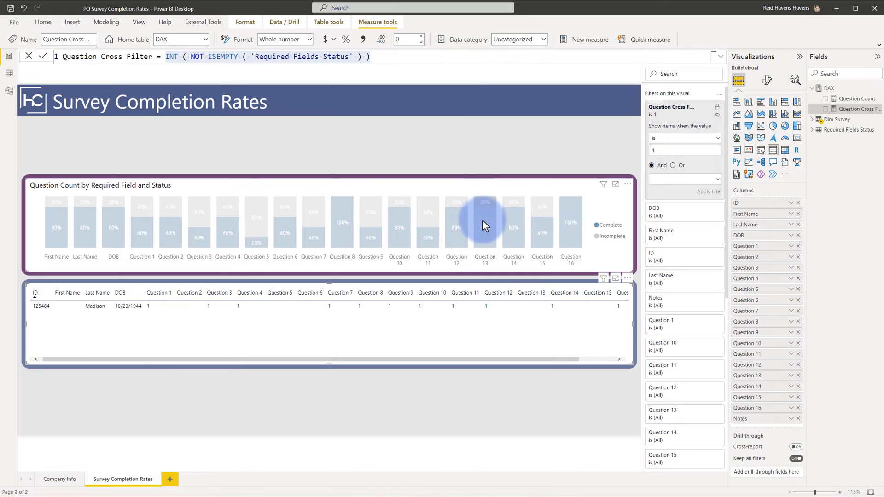
pyautogui.click(482, 219)
# Cross-filter by incomplete Question 13, incomplete and complete Question 12, then clear the selection
pyautogui.moveTo(485, 231)
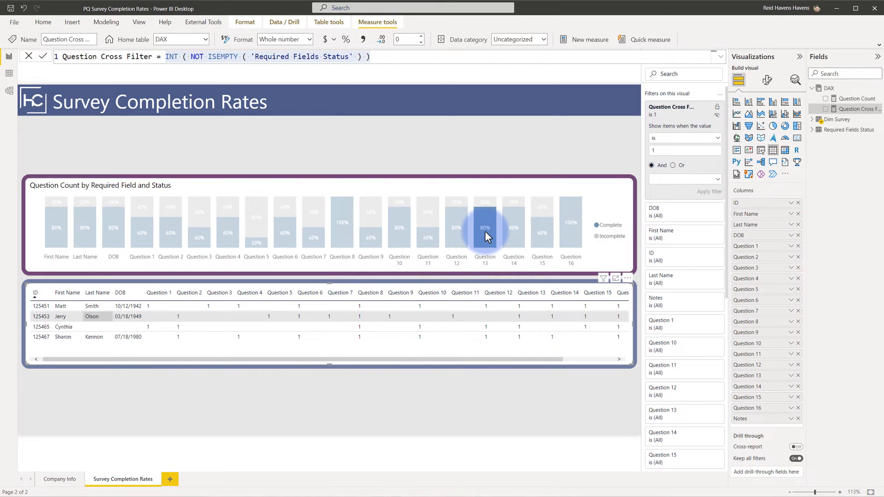
pyautogui.click(482, 210)
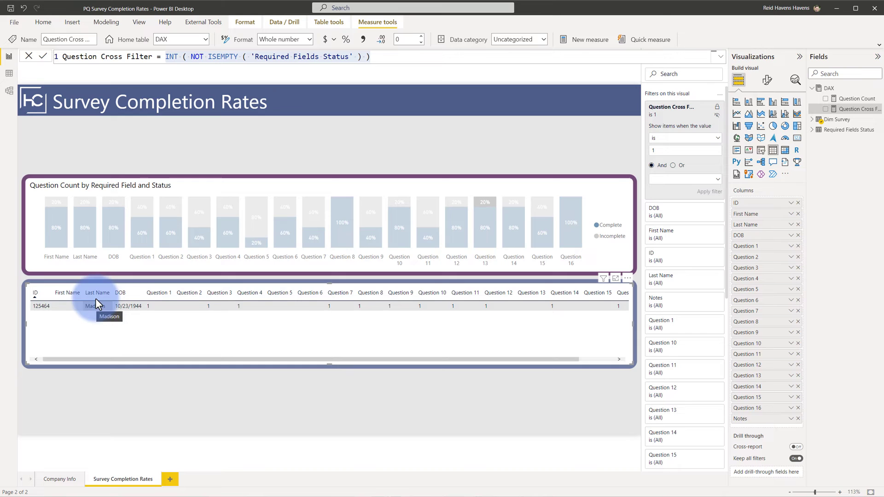
pyautogui.click(485, 202)
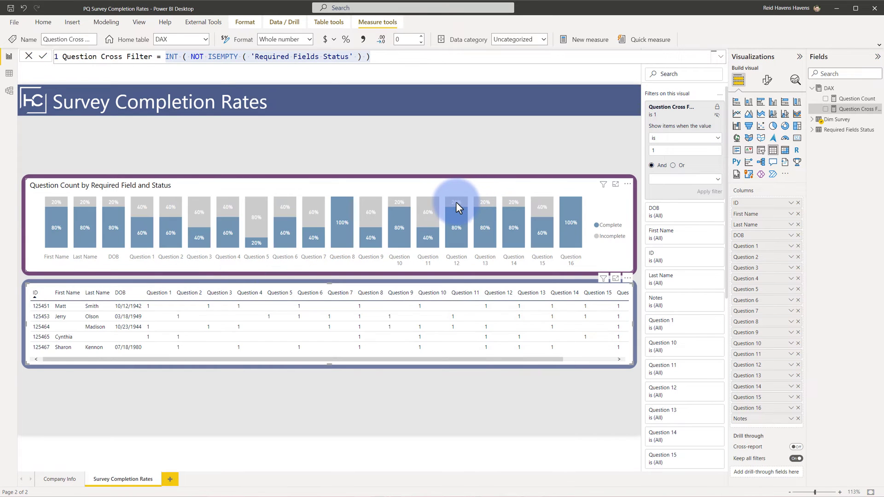
pyautogui.click(455, 202)
pyautogui.click(459, 224)
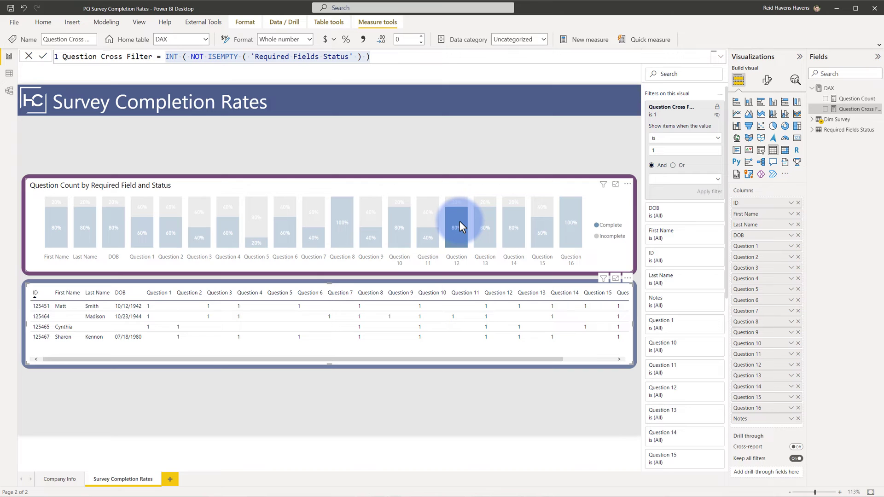
pyautogui.click(460, 222)
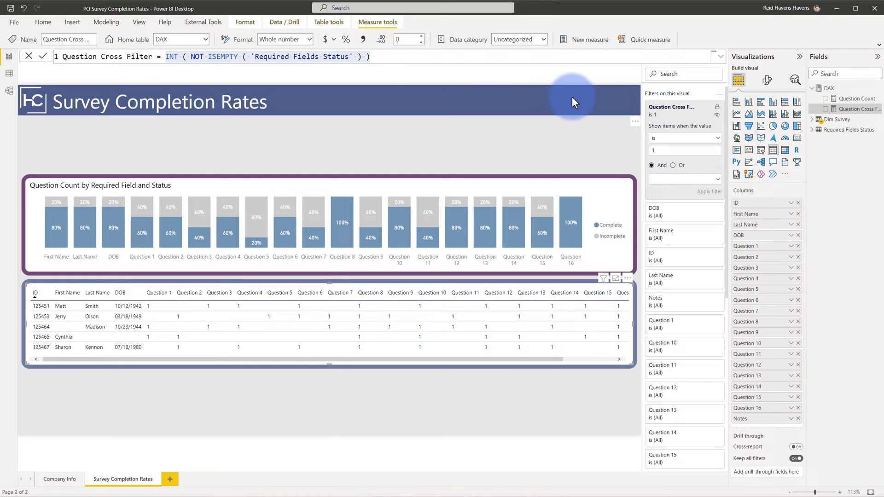
# Open Power Query Editor with Transform data and view the Dim Survey query
pyautogui.click(40, 22)
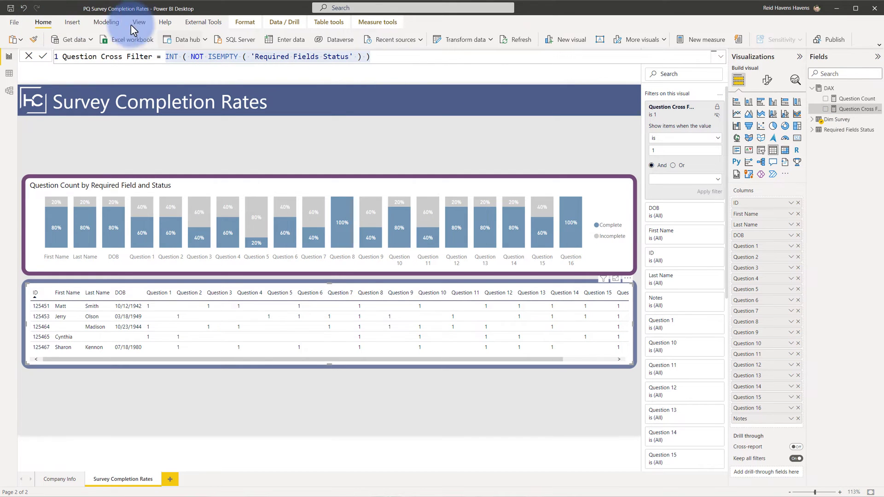
pyautogui.click(447, 41)
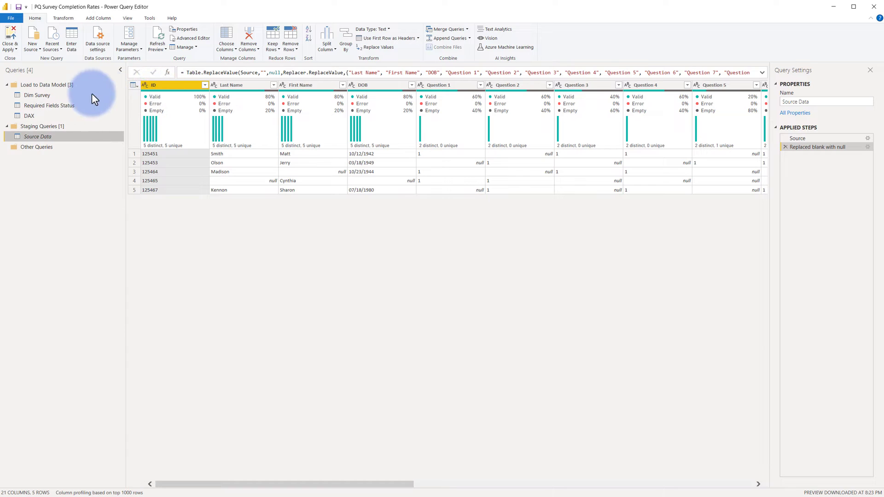
pyautogui.click(43, 95)
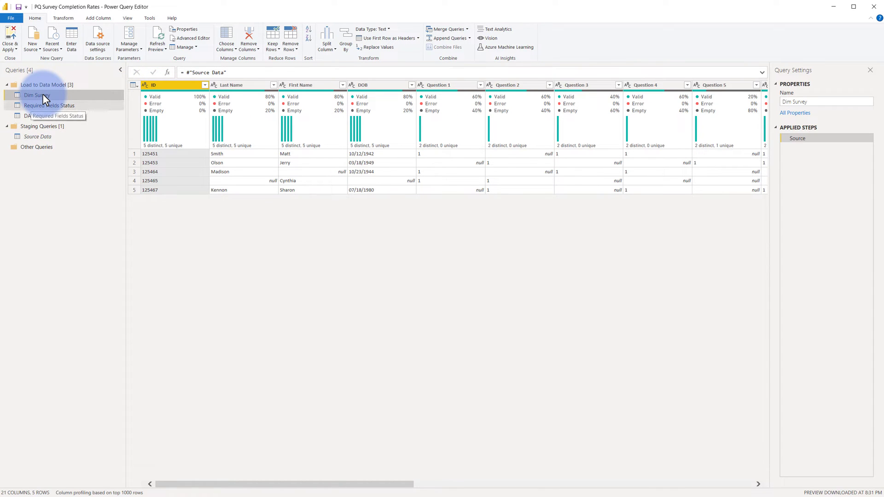
# Inspect Required Fields Status's Source step formula referencing #"Source Data" and the Source Data query's Reference option
pyautogui.click(29, 106)
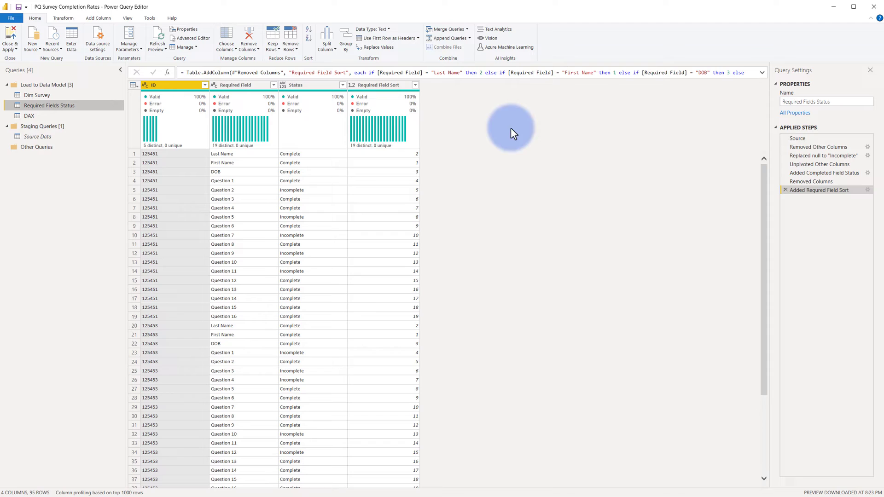
pyautogui.click(799, 139)
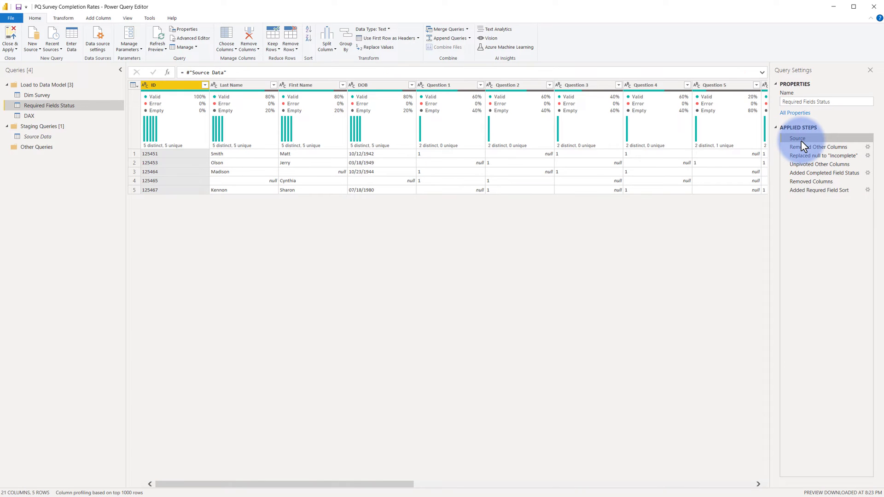
pyautogui.click(181, 73)
pyautogui.tripleClick(182, 73)
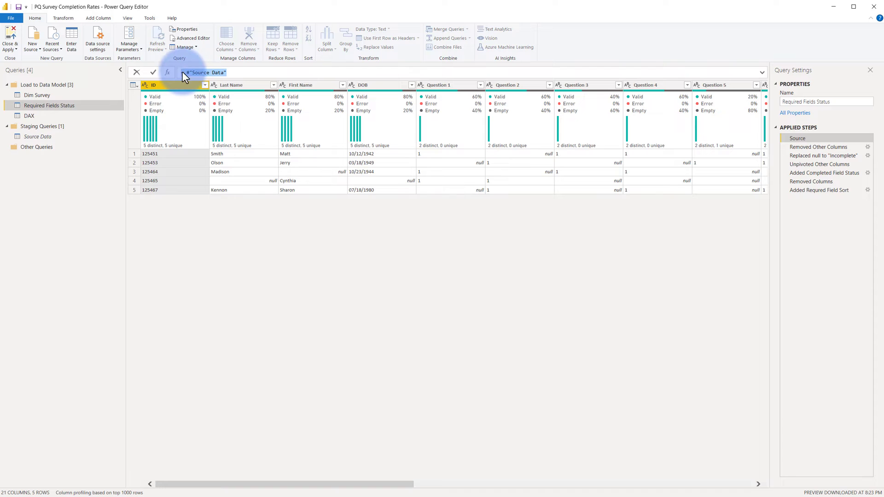
pyautogui.rightClick(43, 136)
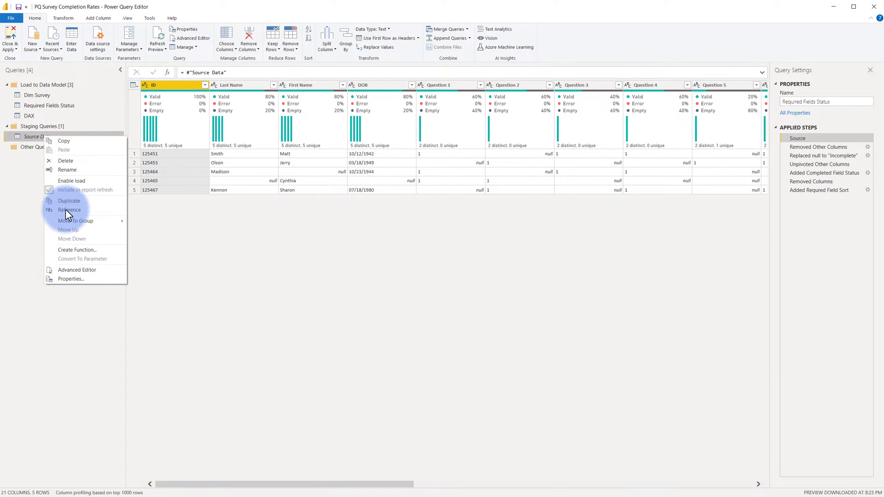
pyautogui.click(295, 243)
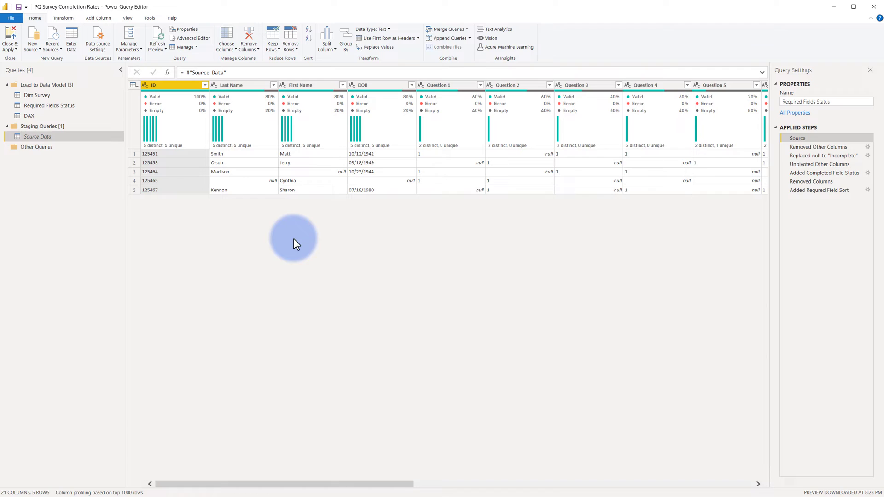
# Review the Removed Other Columns step's column choices and cancel without changes
pyautogui.click(794, 148)
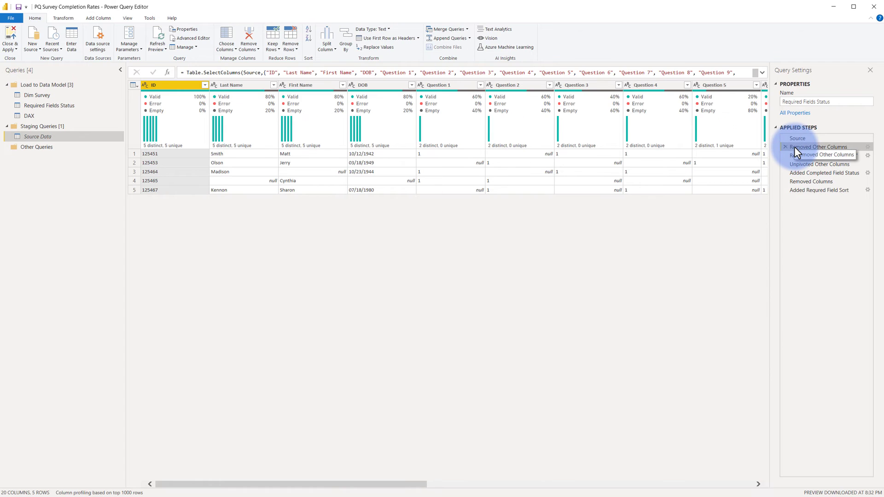
pyautogui.click(869, 146)
pyautogui.scroll(-1, 868, 146)
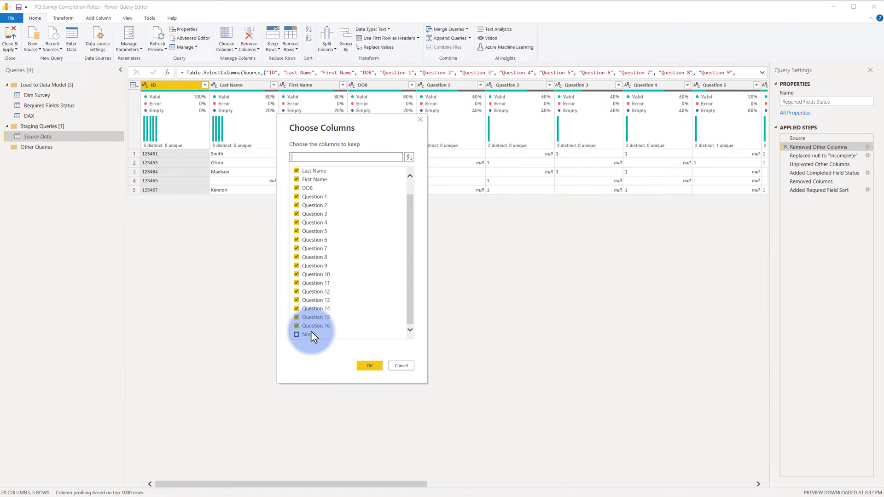
pyautogui.click(395, 366)
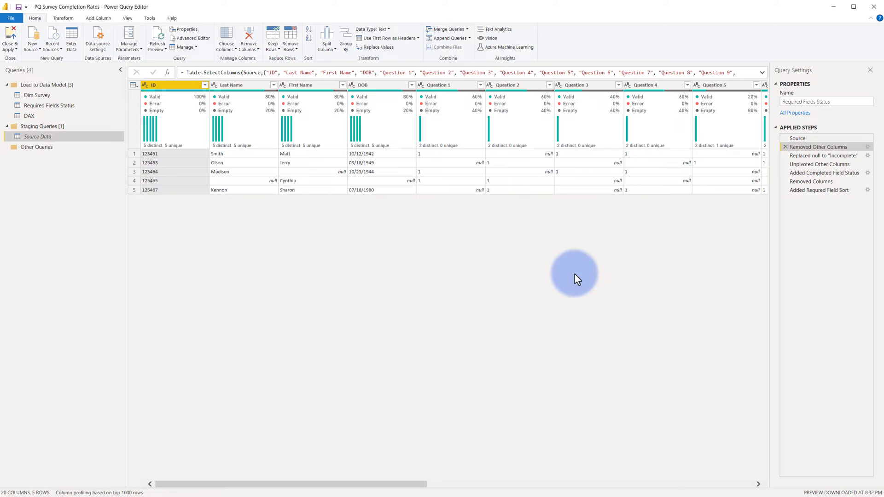
# Review the Replaced null to "Incomplete" step for columns Last Name through Question 2 and its replacement value
pyautogui.click(809, 154)
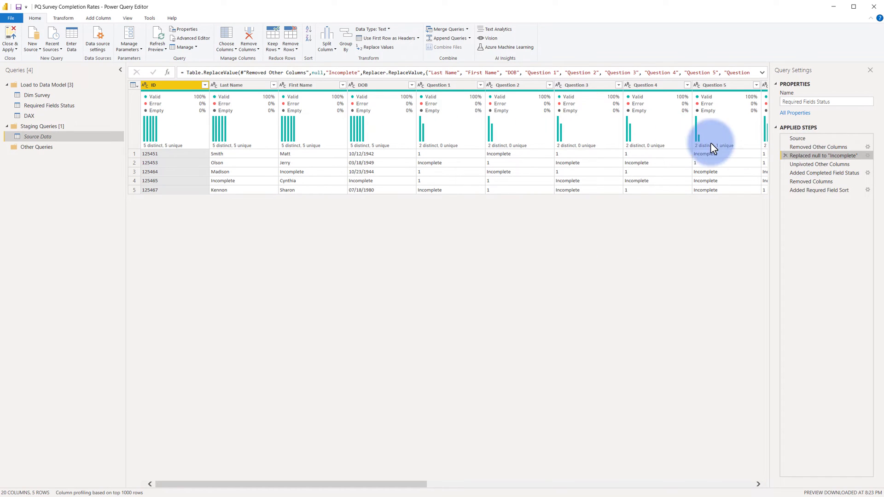
pyautogui.click(234, 84)
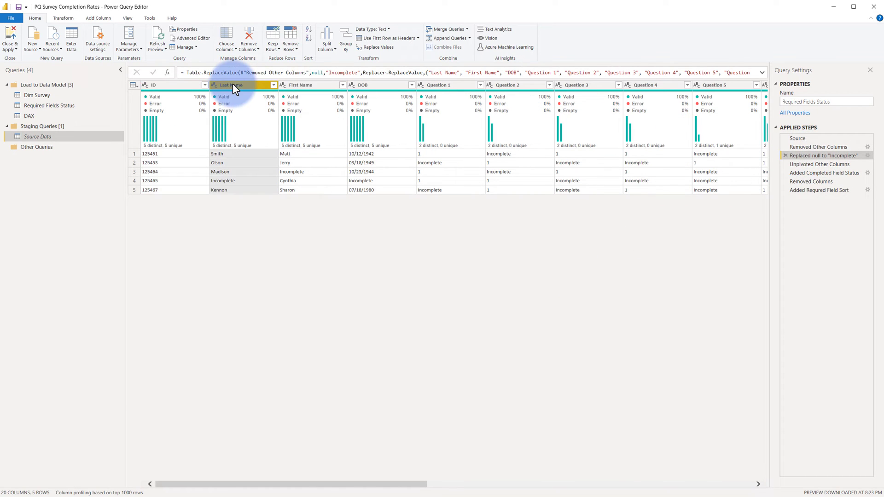
pyautogui.keyDown('shift'); pyautogui.click(523, 85); pyautogui.keyUp('shift')
pyautogui.rightClick(523, 85)
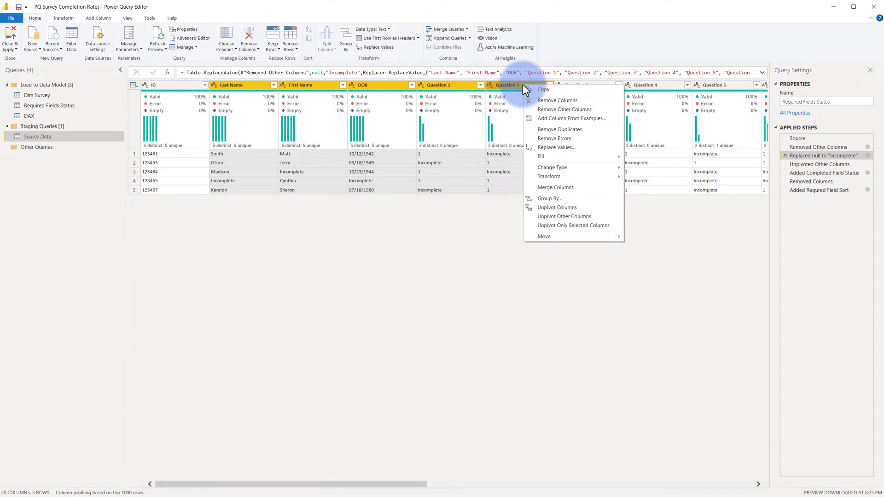
pyautogui.click(868, 156)
pyautogui.moveTo(403, 194); pyautogui.dragTo(509, 187)
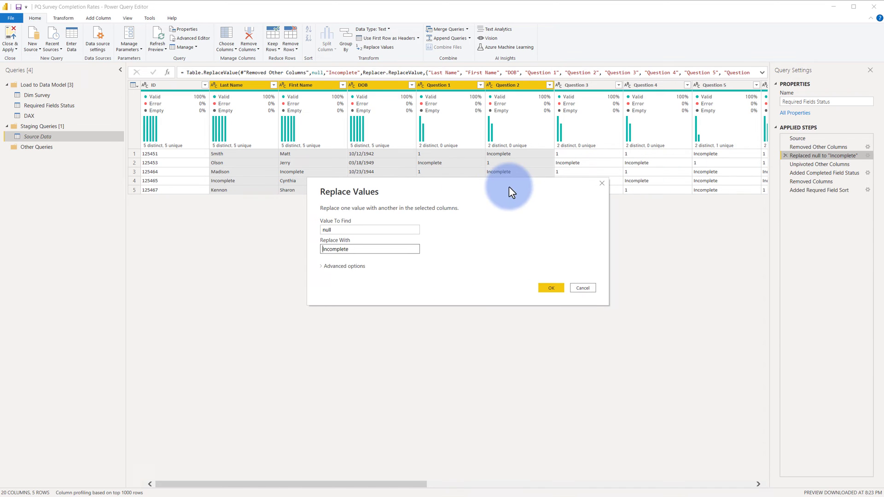
pyautogui.click(352, 245)
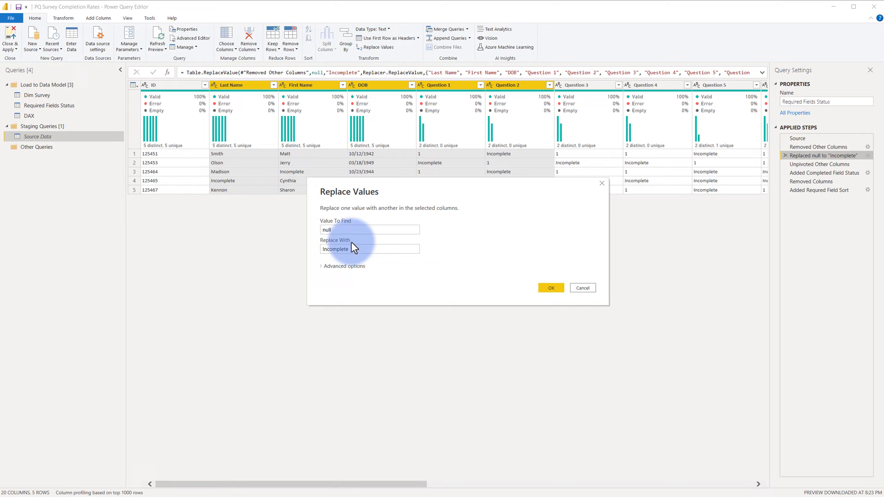
# Show Unpivot Other Columns on ID and preview the Unpivoted Other Columns step's Required Field and Value columns
pyautogui.click(577, 289)
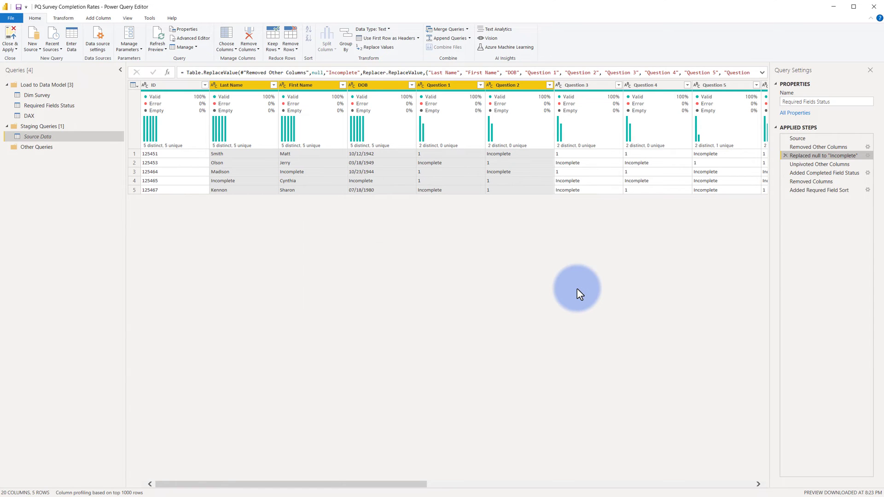
pyautogui.click(167, 86)
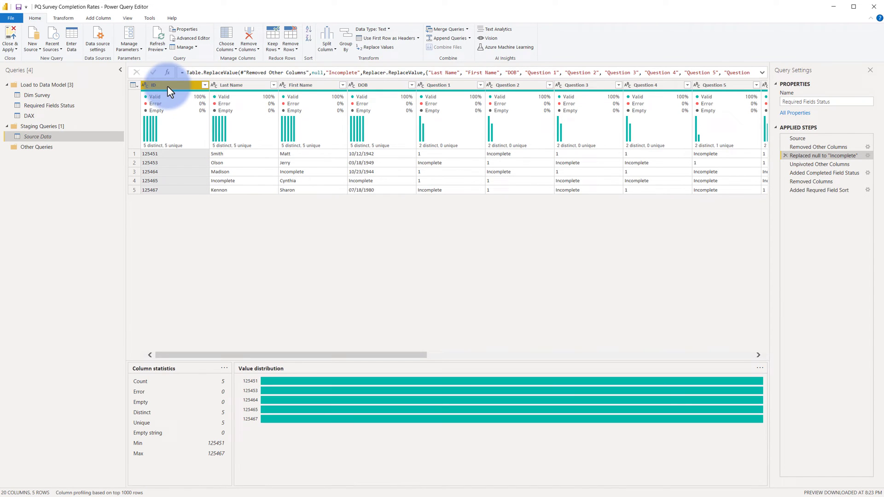
pyautogui.rightClick(167, 86)
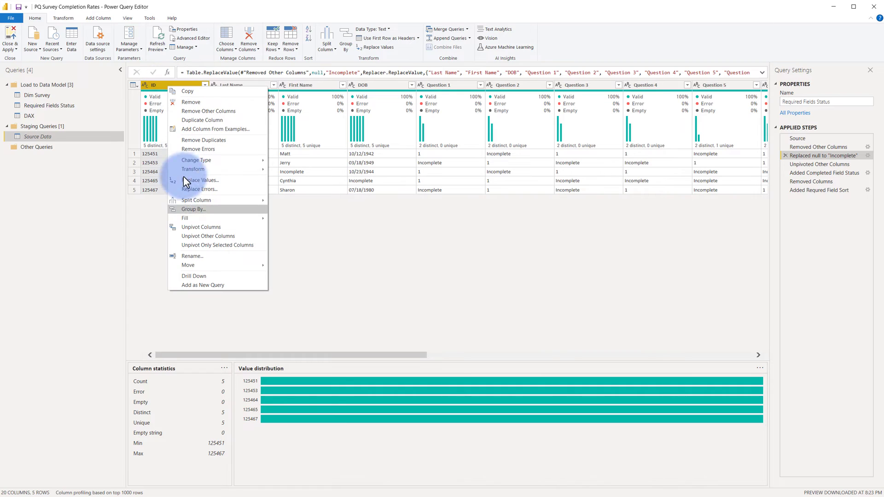
pyautogui.click(194, 236)
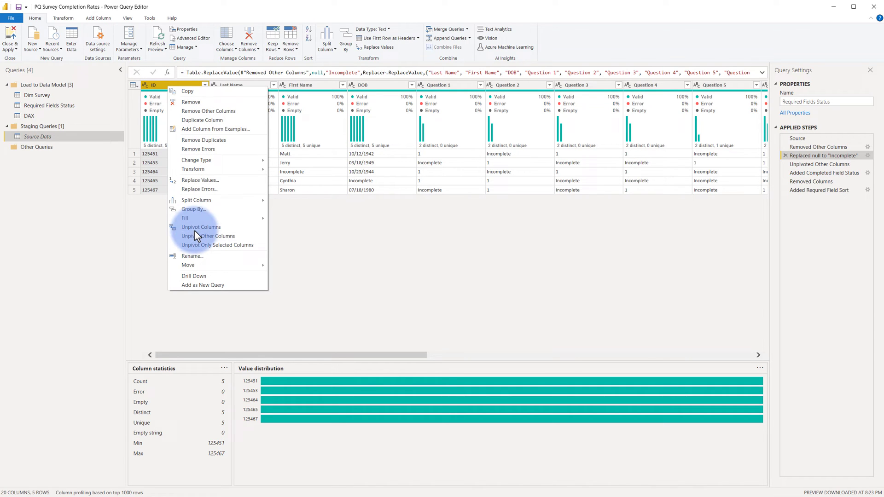
pyautogui.click(796, 164)
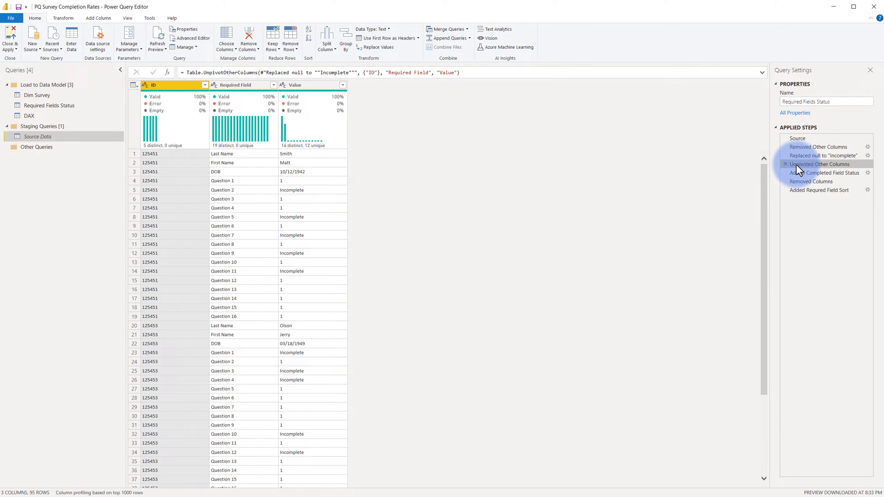
pyautogui.moveTo(388, 72); pyautogui.dragTo(423, 69)
pyautogui.click(304, 90)
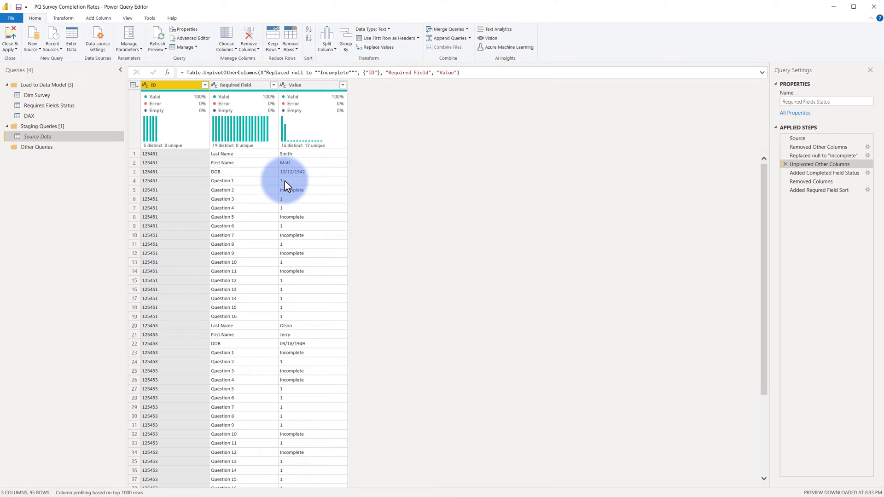
# Review the Status conditional column's Incomplete condition and Complete fallback, then cancel without changes
pyautogui.click(805, 172)
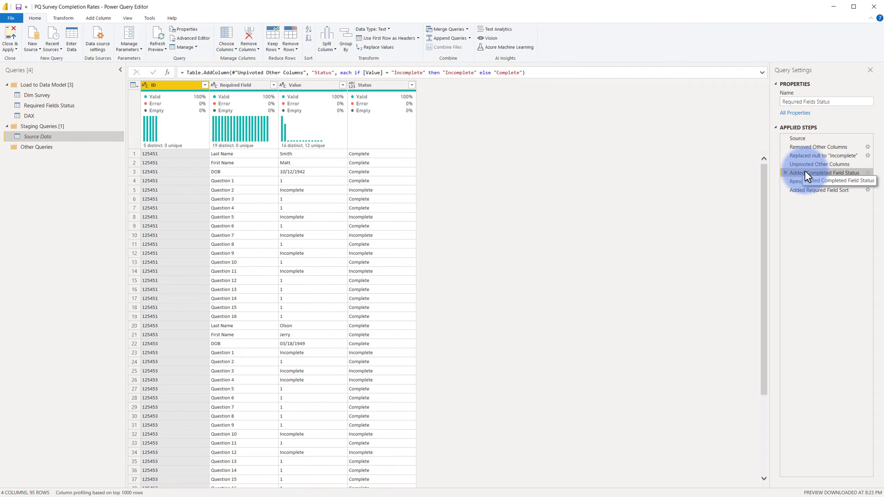
pyautogui.click(102, 19)
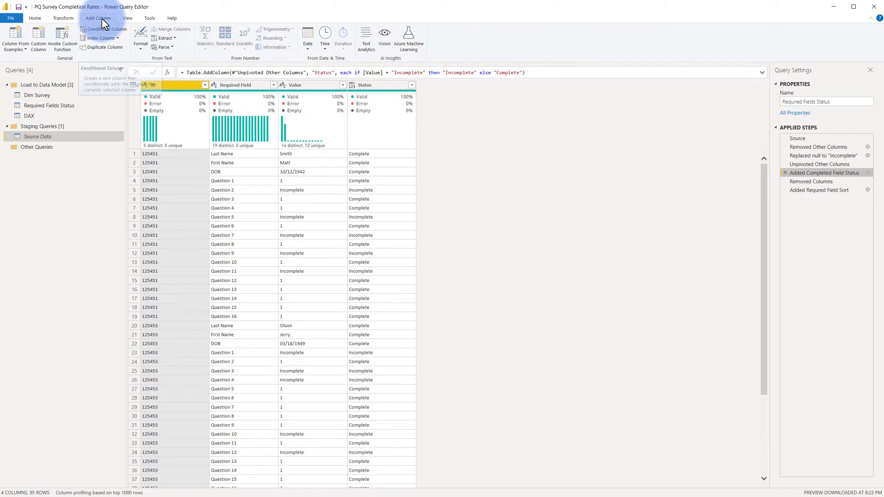
pyautogui.click(868, 173)
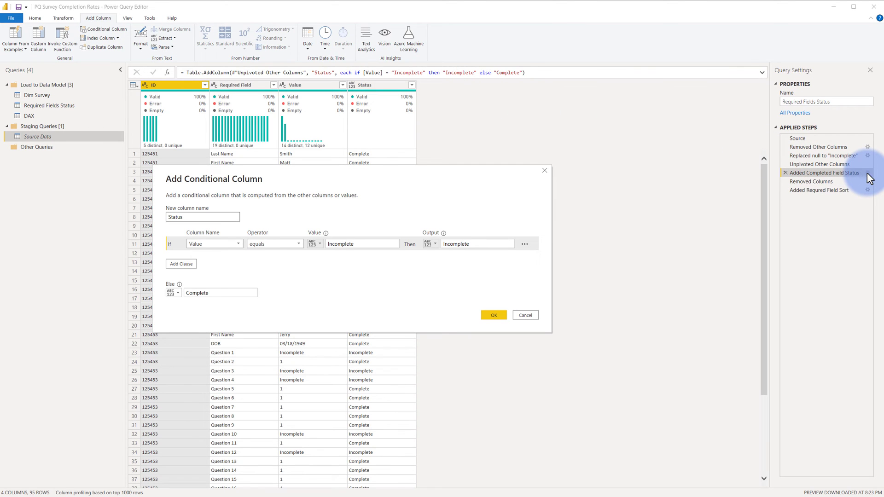
pyautogui.click(348, 247)
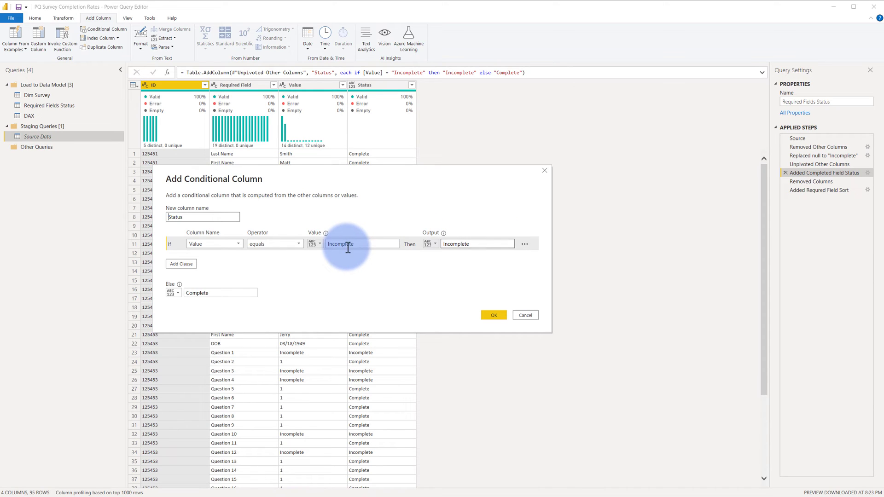
pyautogui.click(207, 291)
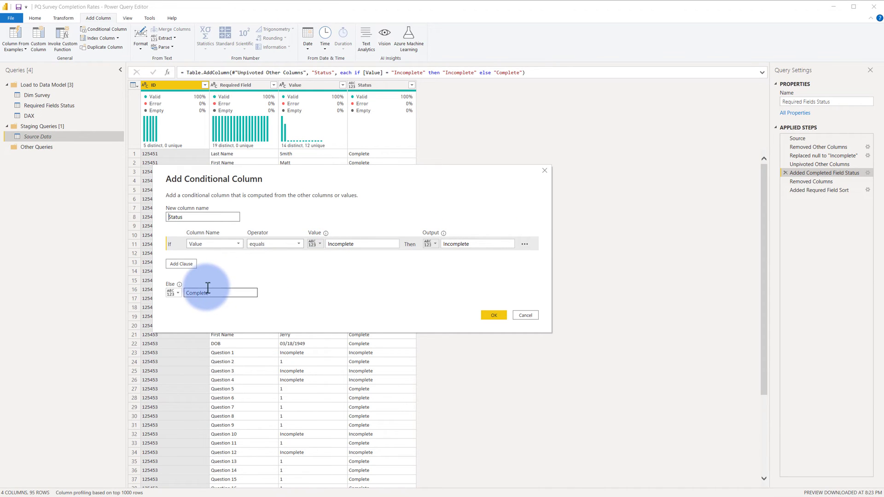
pyautogui.click(526, 316)
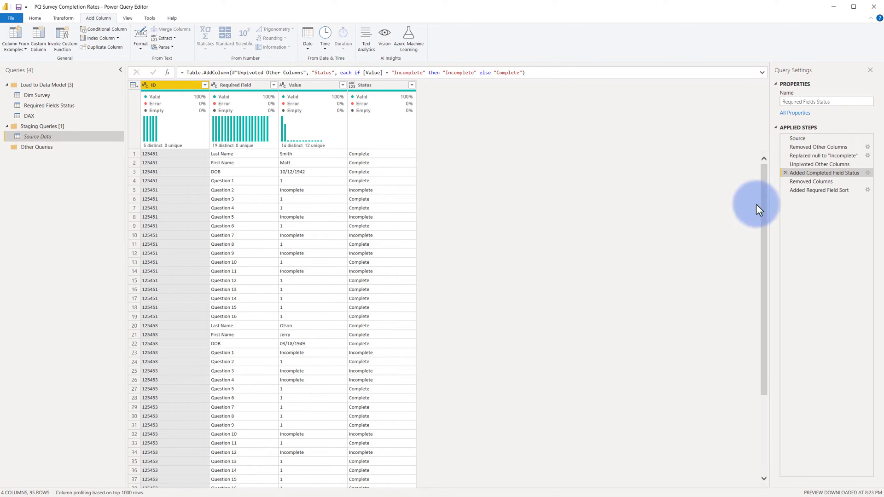
# Inspect the Removed Columns and Required Field Sort steps, then reselect the Required Fields Status query
pyautogui.click(807, 181)
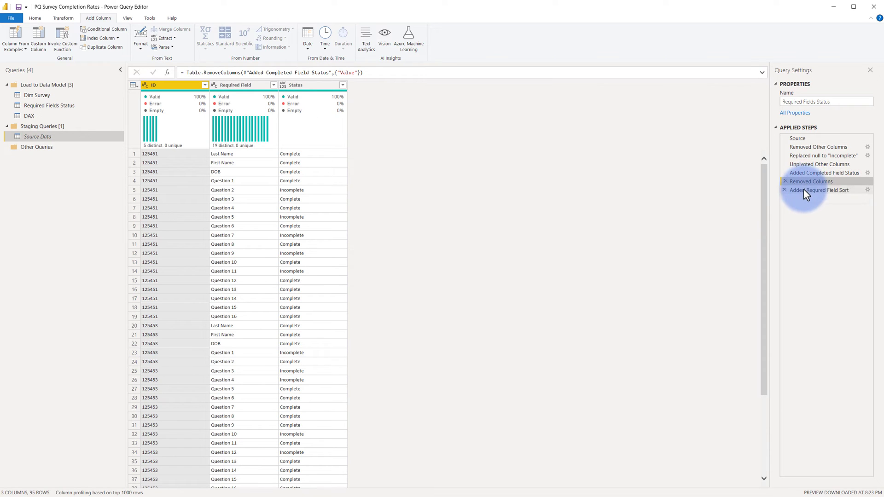
pyautogui.click(804, 190)
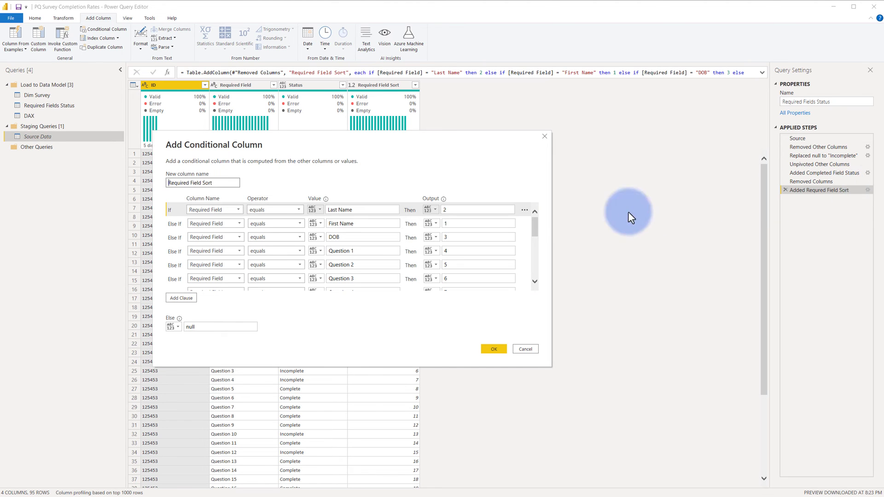
pyautogui.moveTo(535, 221); pyautogui.dragTo(552, 213)
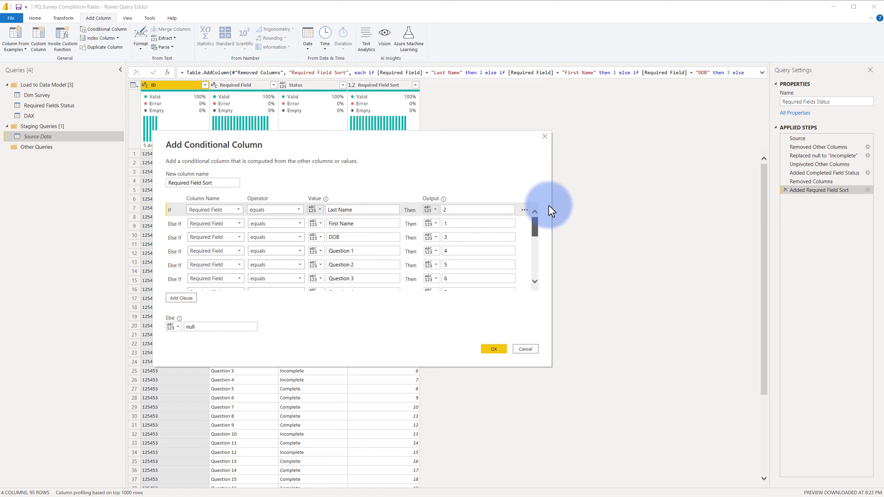
pyautogui.click(545, 136)
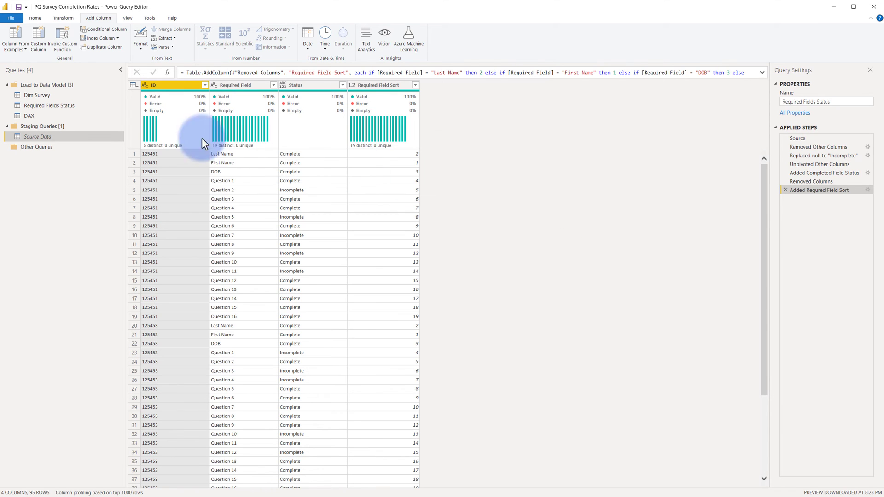
pyautogui.click(41, 108)
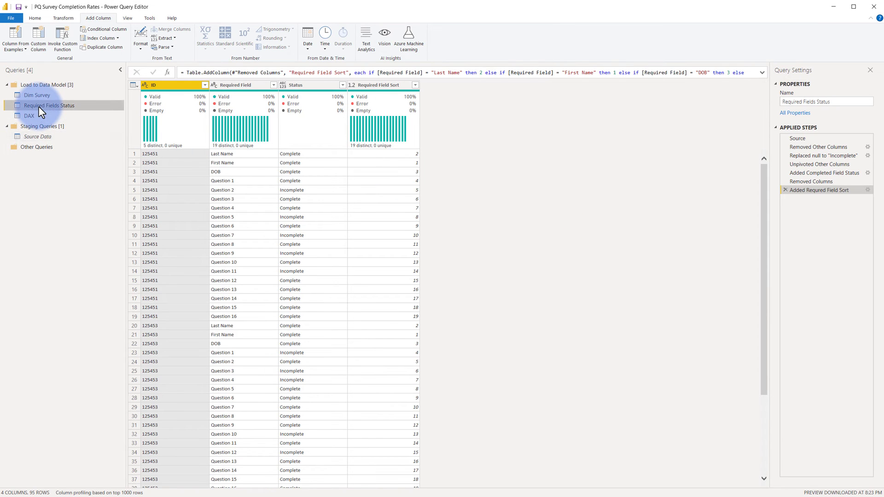
# Apply the query changes and inspect the ID relationship in the model diagram
pyautogui.click(34, 18)
pyautogui.click(10, 34)
pyautogui.click(9, 92)
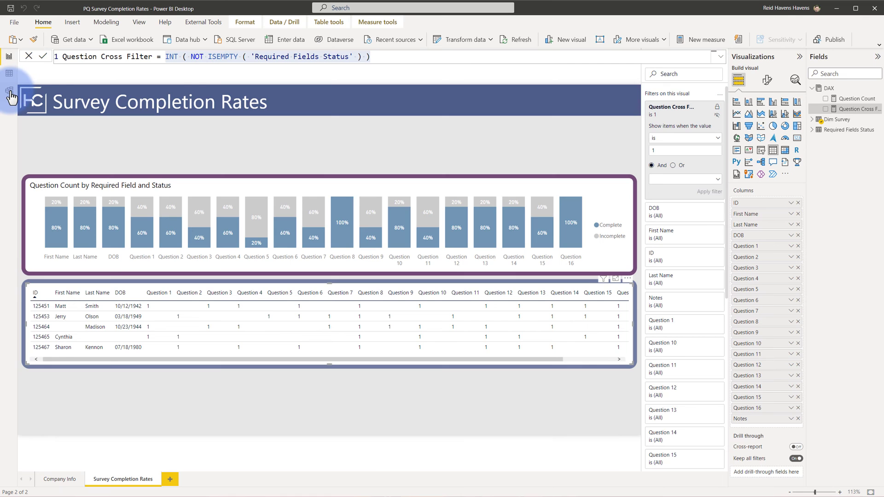
pyautogui.click(88, 129)
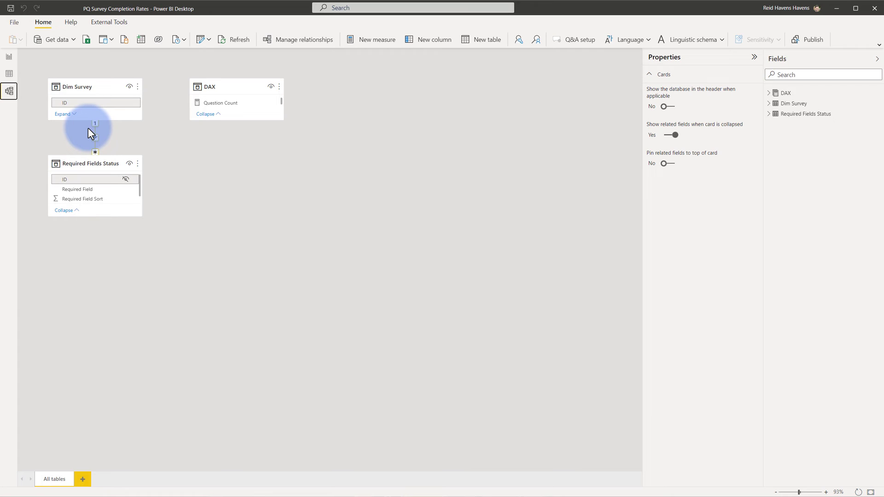
# On the Survey Completion Rates page, show the chart's Question Count formula, COUNTROWS('Required Fields Status')
pyautogui.click(9, 56)
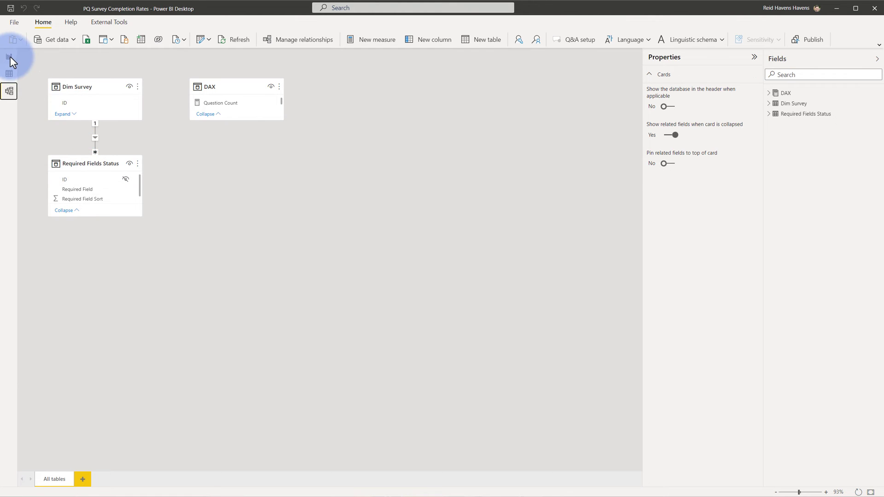
pyautogui.click(201, 185)
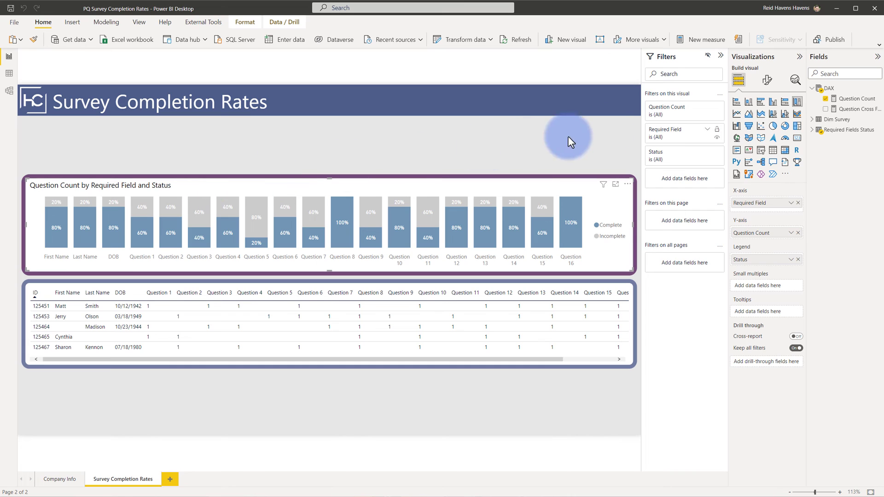
pyautogui.click(850, 101)
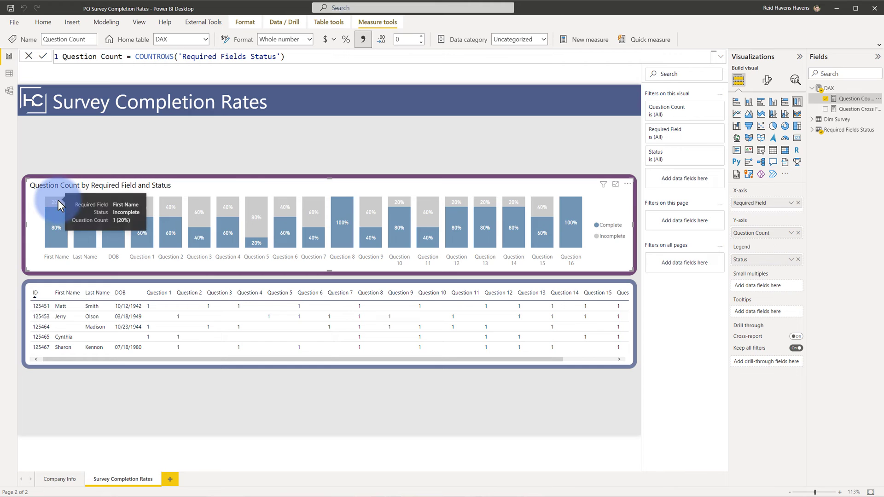
pyautogui.moveTo(80, 209)
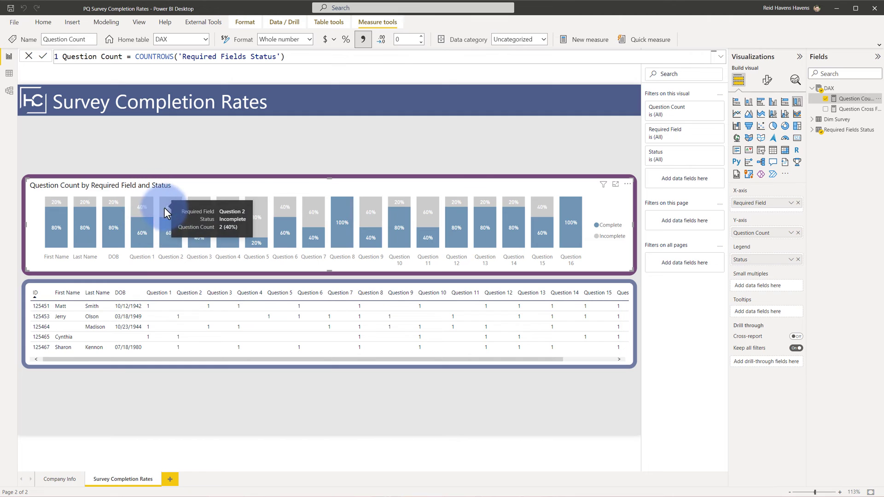
pyautogui.click(46, 306)
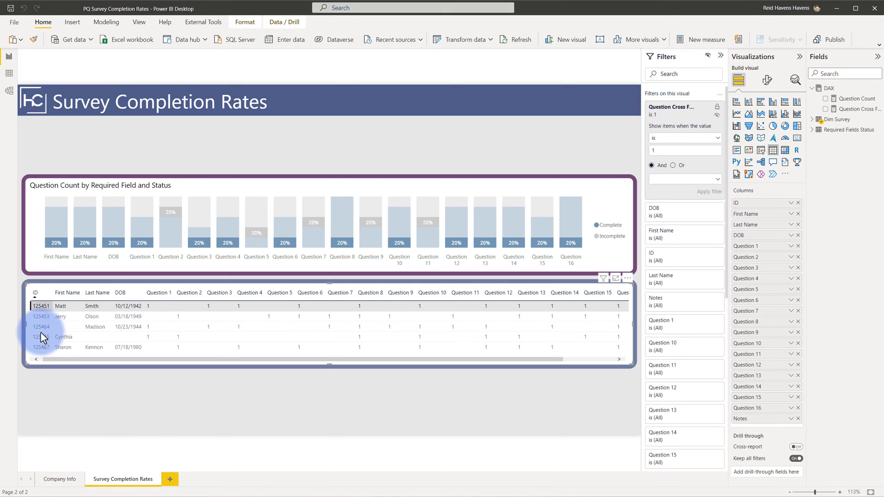
pyautogui.click(38, 305)
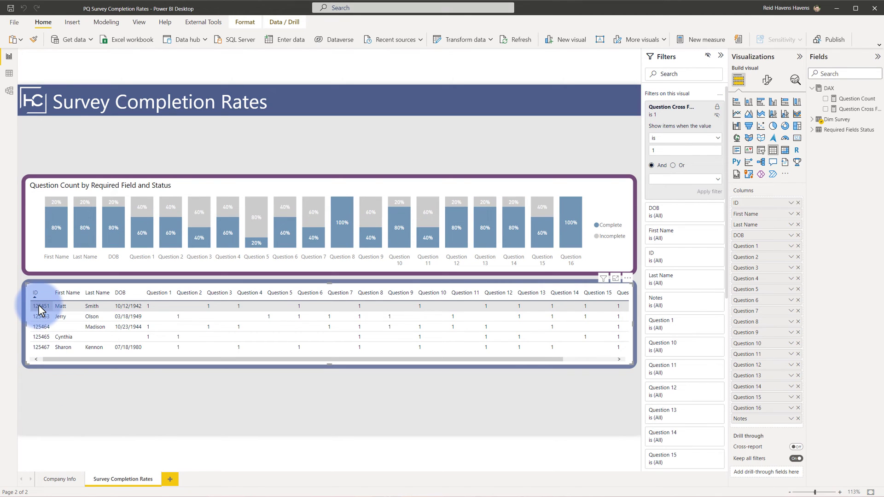
pyautogui.click(52, 222)
pyautogui.click(80, 216)
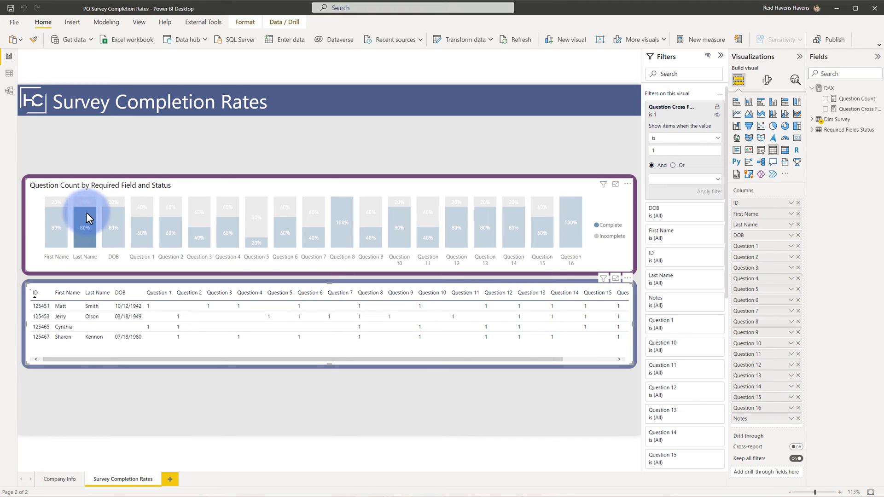
pyautogui.click(106, 203)
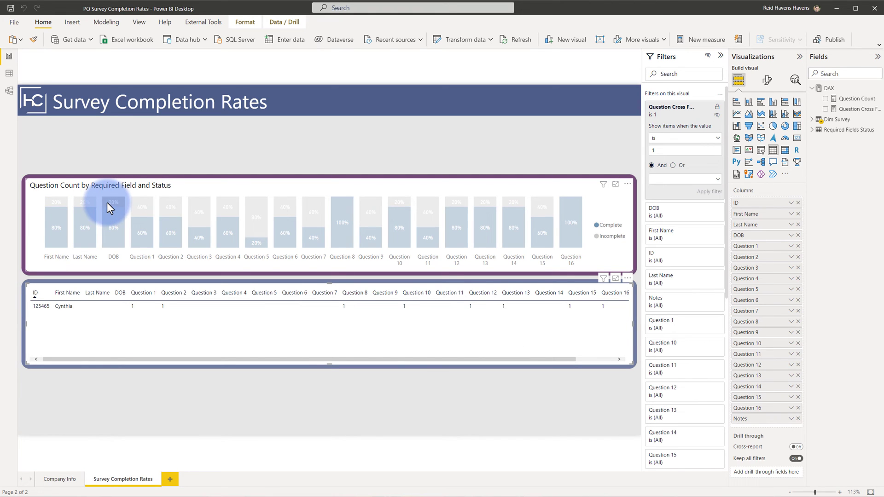
pyautogui.click(106, 203)
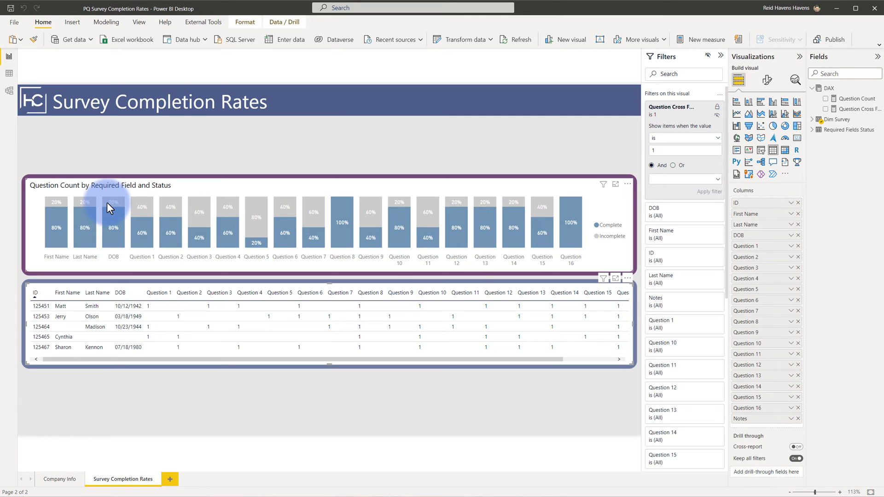
# Display the completion chart's Analytics options, where only a constant line is available
pyautogui.click(220, 187)
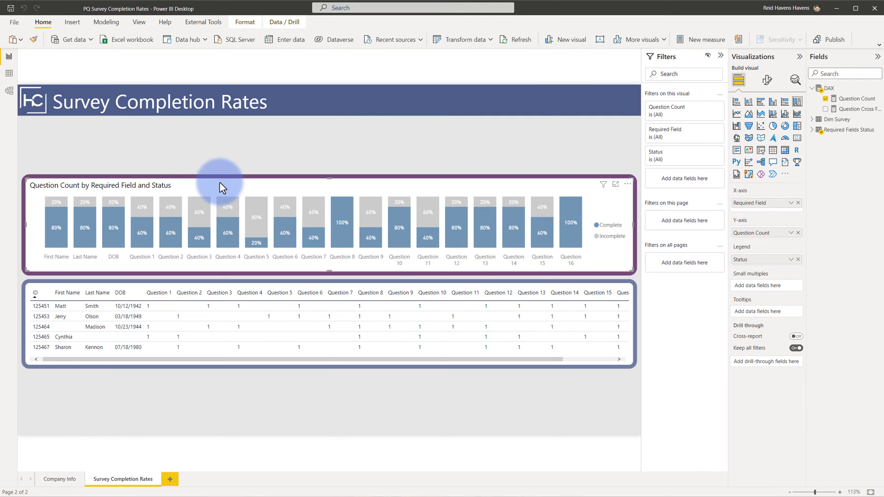
pyautogui.click(795, 81)
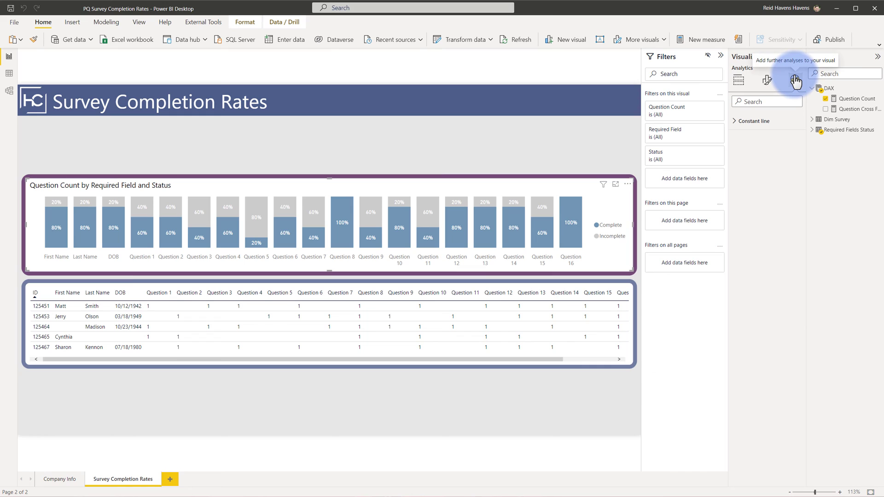